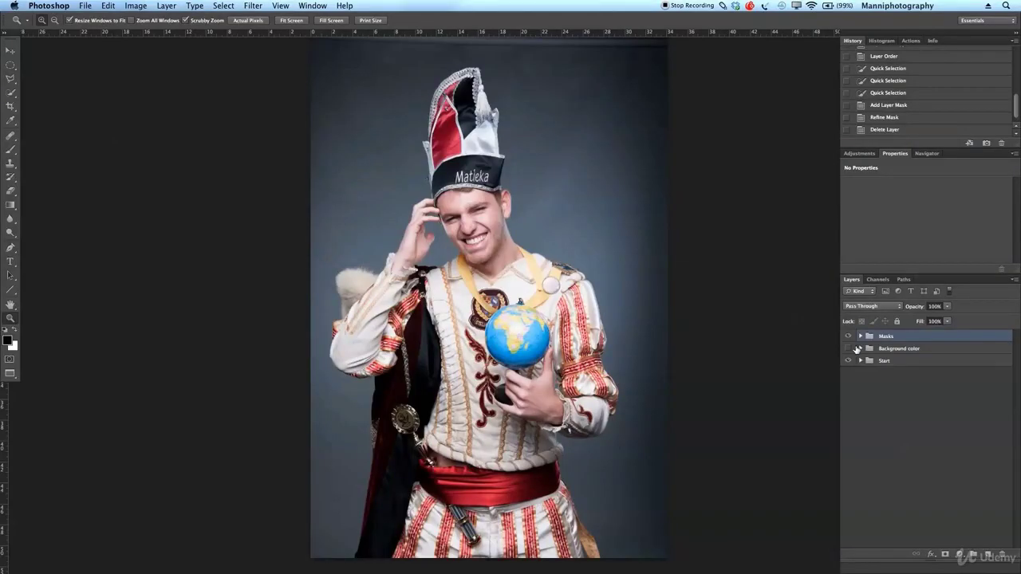
- Compare the portrait with and without the blue backdrop by toggling the Background color group's visibility, leaving it and the Masks group hidden
{"action": "left_click", "coordinate": [849, 348]}
{"action": "left_click", "coordinate": [849, 349]}
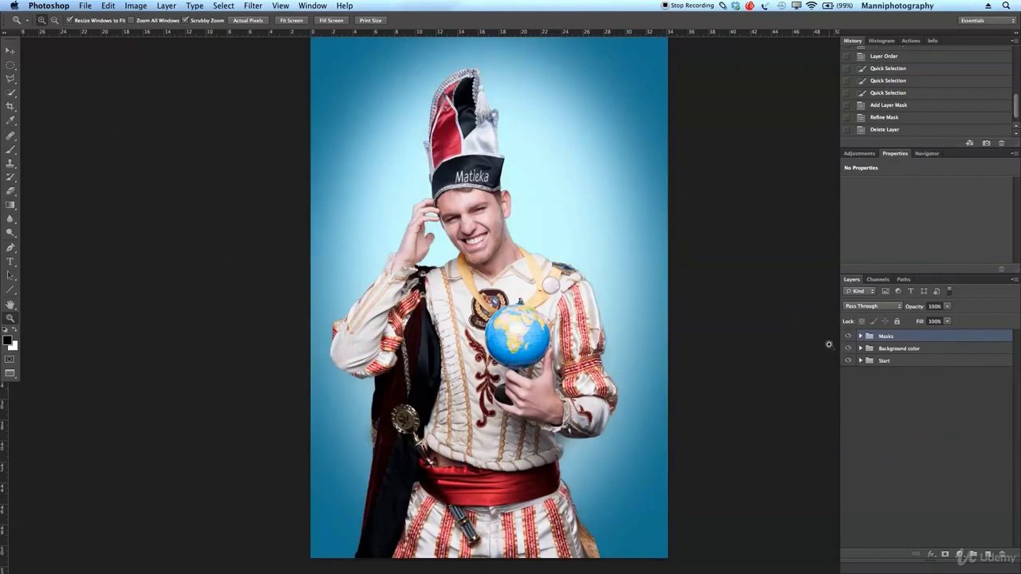
{"action": "left_click", "coordinate": [848, 348]}
{"action": "left_click", "coordinate": [849, 349]}
{"action": "left_click", "coordinate": [849, 349]}
{"action": "left_click", "coordinate": [849, 350]}
{"action": "left_click", "coordinate": [849, 349]}
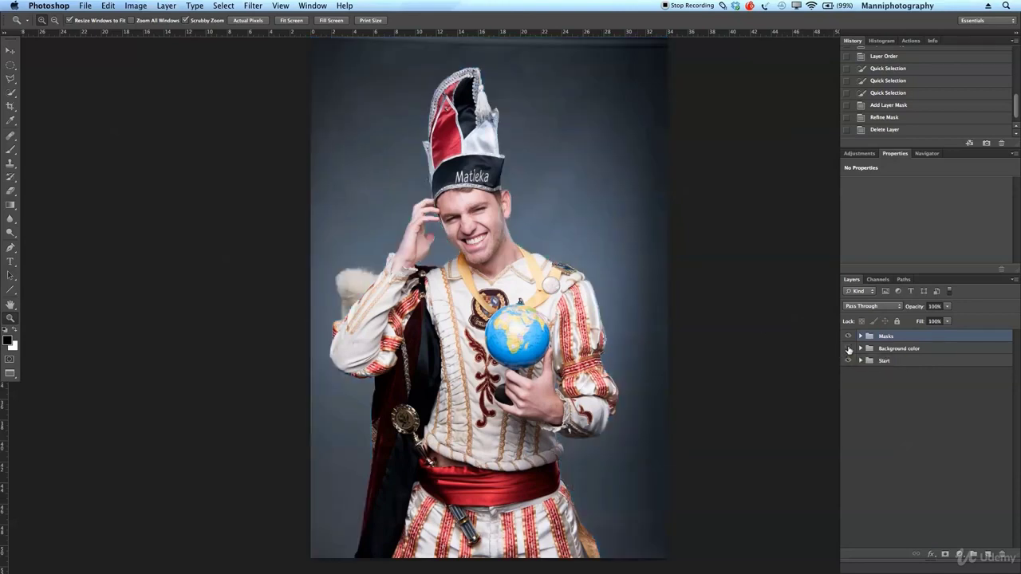
{"action": "left_click", "coordinate": [849, 350]}
{"action": "left_click", "coordinate": [849, 349]}
{"action": "left_click", "coordinate": [849, 350]}
{"action": "left_click", "coordinate": [848, 351]}
- Expand the Start group and hide the Camera Raw layer to examine the Original Image layer alone
{"action": "left_click", "coordinate": [860, 360]}
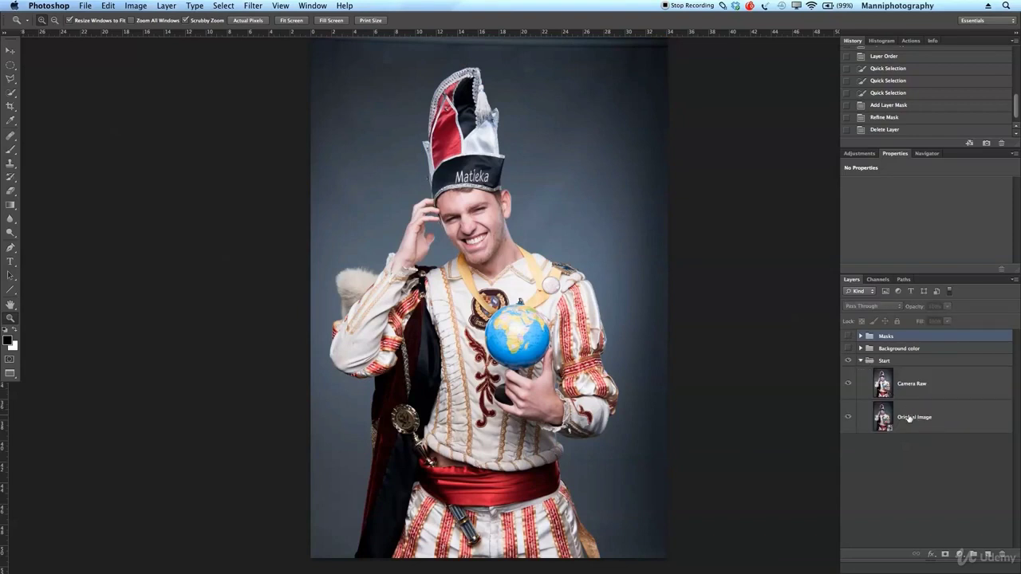
{"action": "left_click", "coordinate": [850, 386]}
{"action": "left_click", "coordinate": [923, 422]}
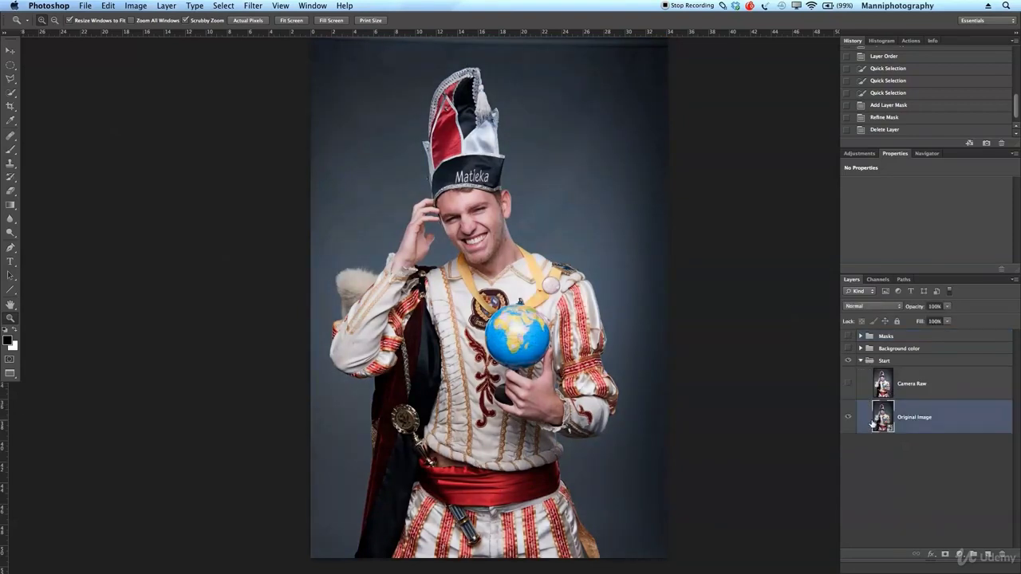
- Compare the Camera Raw layer with the original image by toggling its visibility repeatedly, leaving it shown
{"action": "left_click", "coordinate": [951, 383]}
{"action": "left_click", "coordinate": [849, 386]}
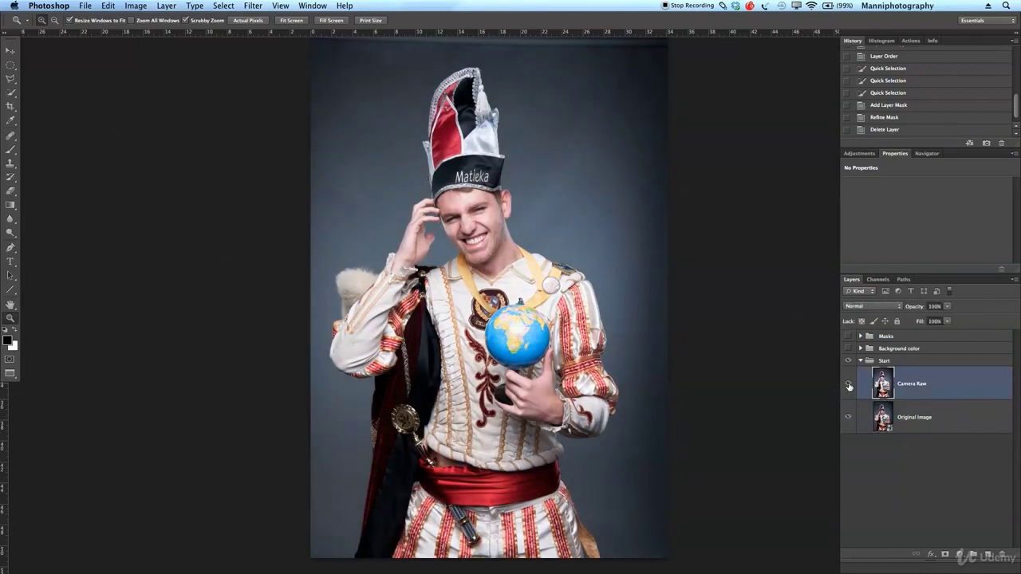
{"action": "left_click", "coordinate": [848, 386]}
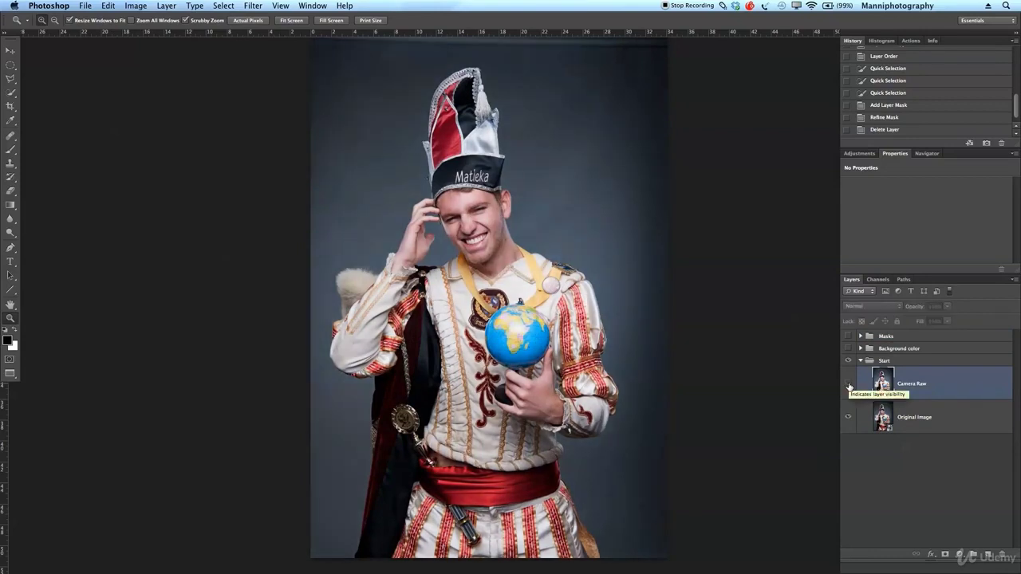
{"action": "left_click", "coordinate": [849, 386]}
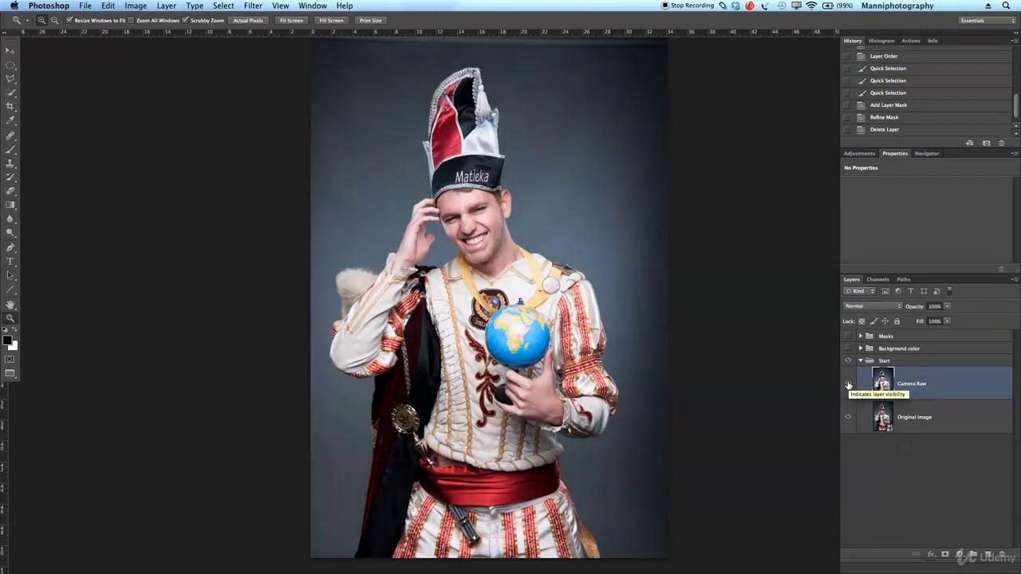
{"action": "left_click", "coordinate": [849, 386]}
{"action": "left_click", "coordinate": [849, 386]}
{"action": "left_click", "coordinate": [848, 387]}
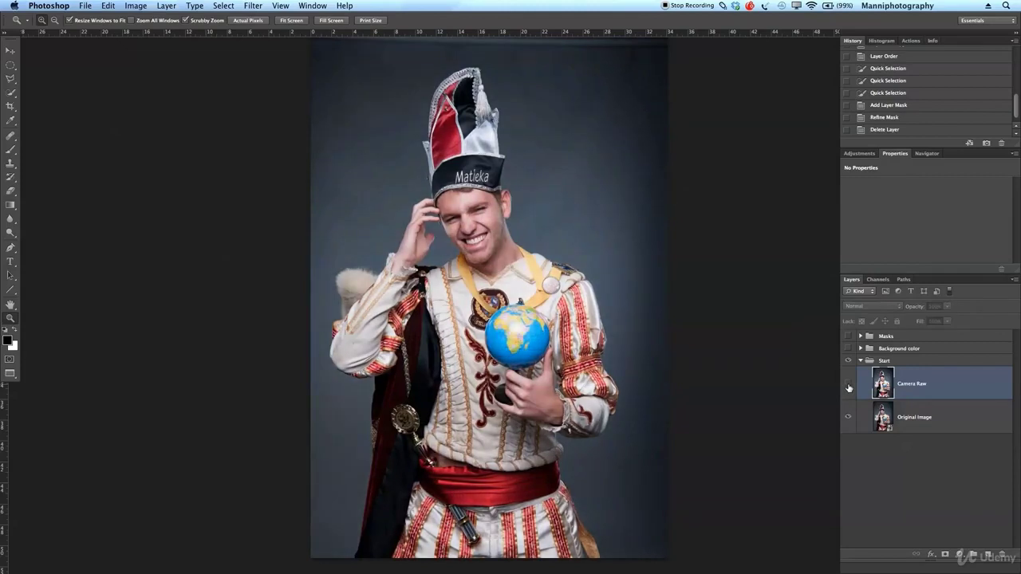
{"action": "left_click", "coordinate": [848, 387]}
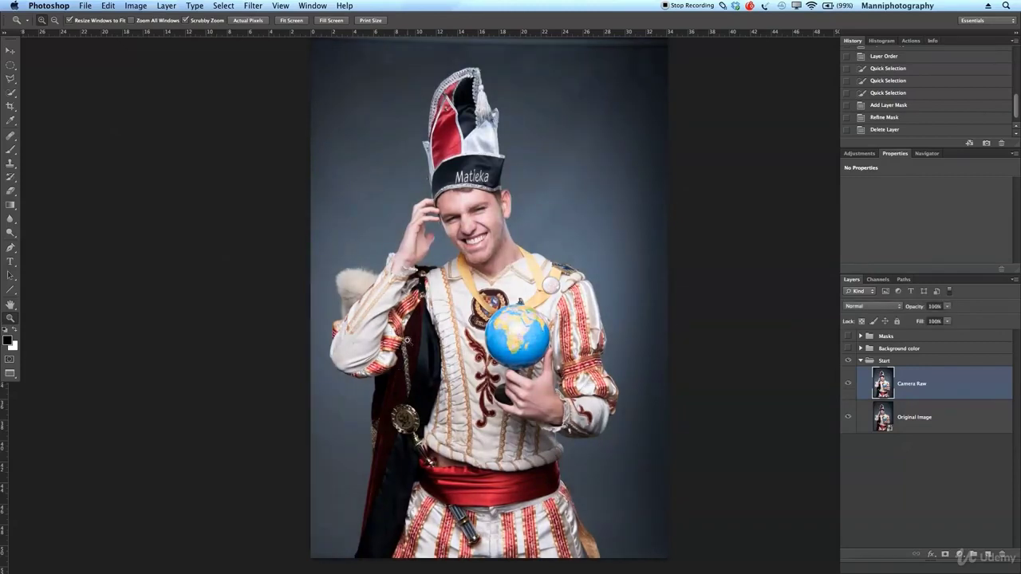
{"action": "left_click", "coordinate": [848, 386]}
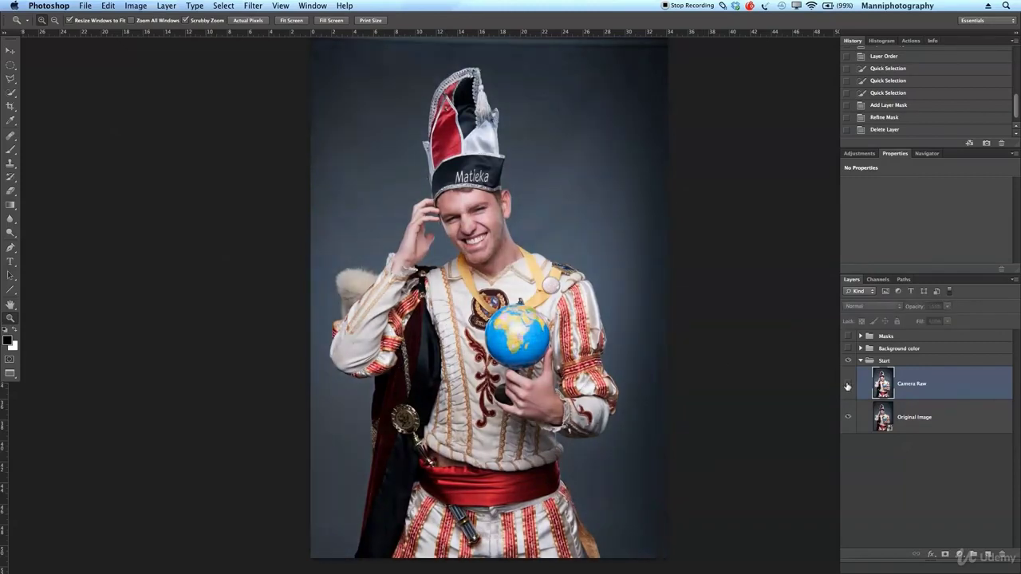
{"action": "left_click", "coordinate": [848, 386]}
{"action": "left_click", "coordinate": [849, 387]}
{"action": "left_click", "coordinate": [849, 386]}
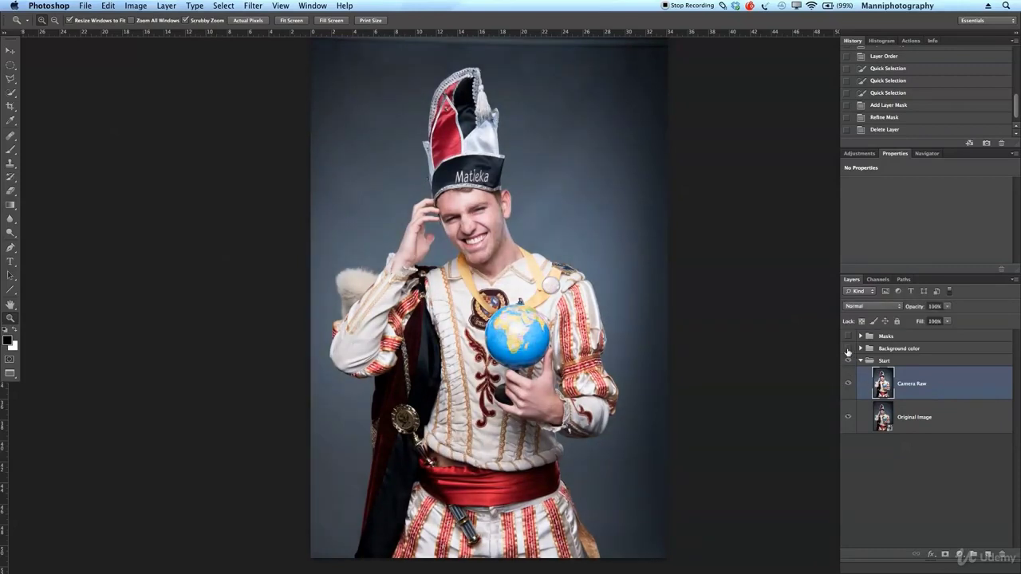
- Show and expand the Background color group, reviewing its color fill and Levels layers and the effect of Levels 1 copy
{"action": "left_click", "coordinate": [848, 348]}
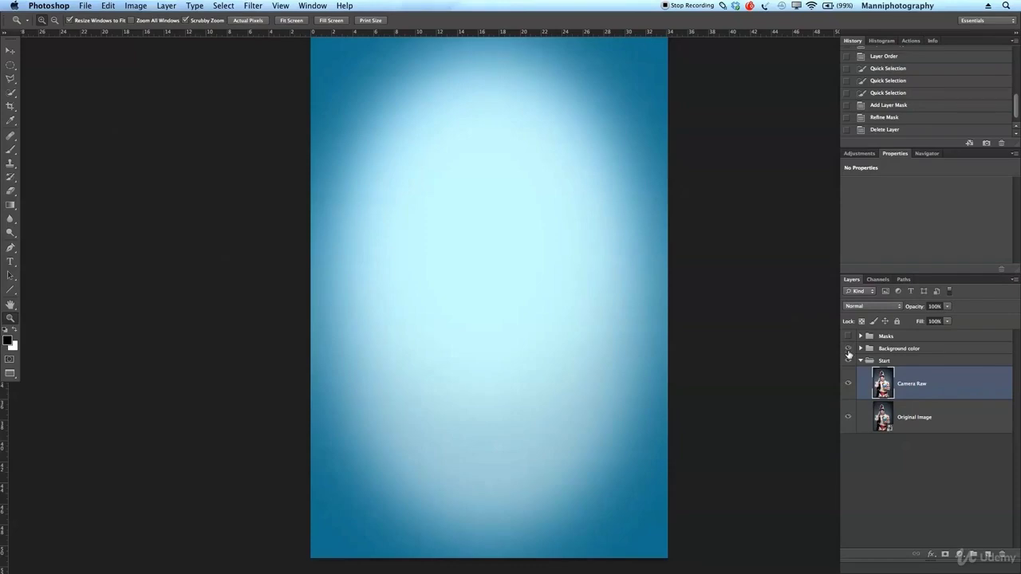
{"action": "left_click", "coordinate": [860, 349]}
{"action": "left_click", "coordinate": [952, 485]}
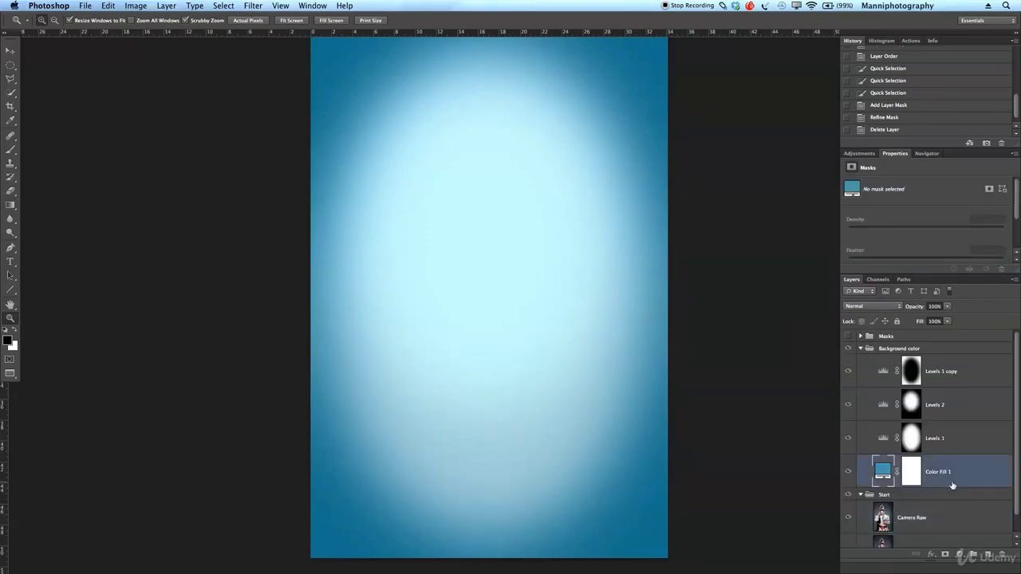
{"action": "left_click", "coordinate": [978, 439]}
{"action": "left_click", "coordinate": [966, 403]}
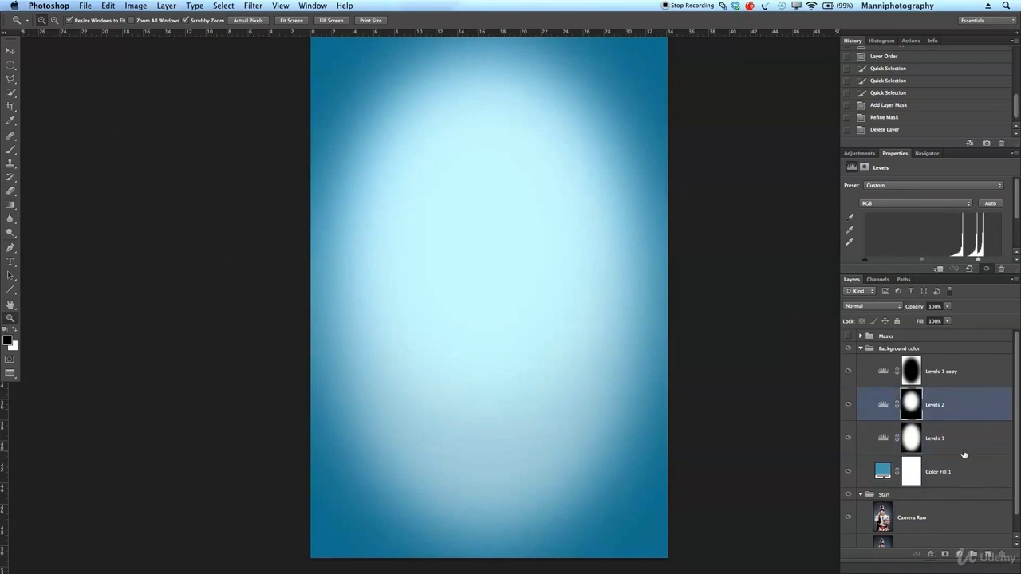
{"action": "left_click", "coordinate": [967, 382]}
{"action": "left_click", "coordinate": [848, 372]}
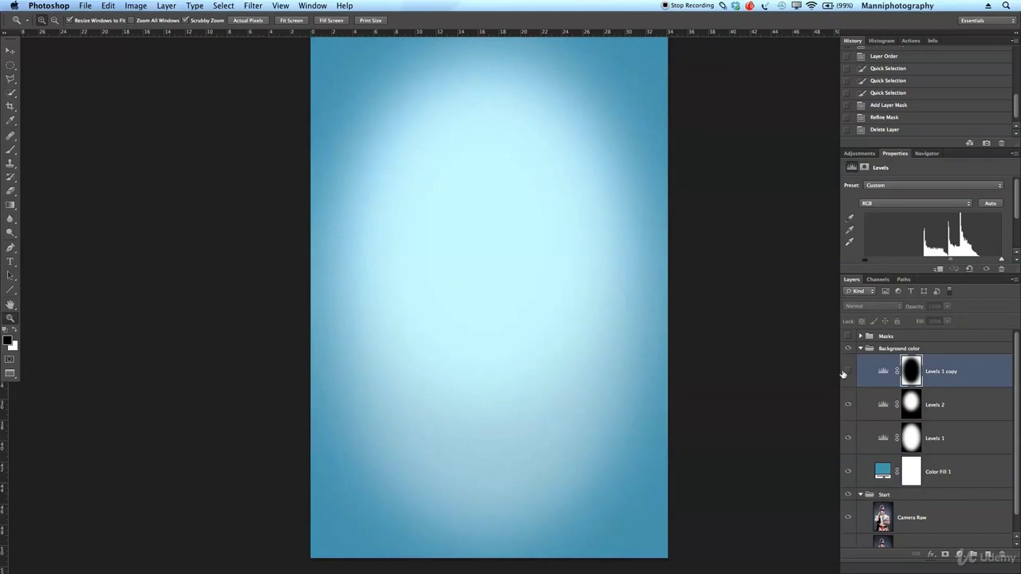
{"action": "left_click", "coordinate": [848, 372]}
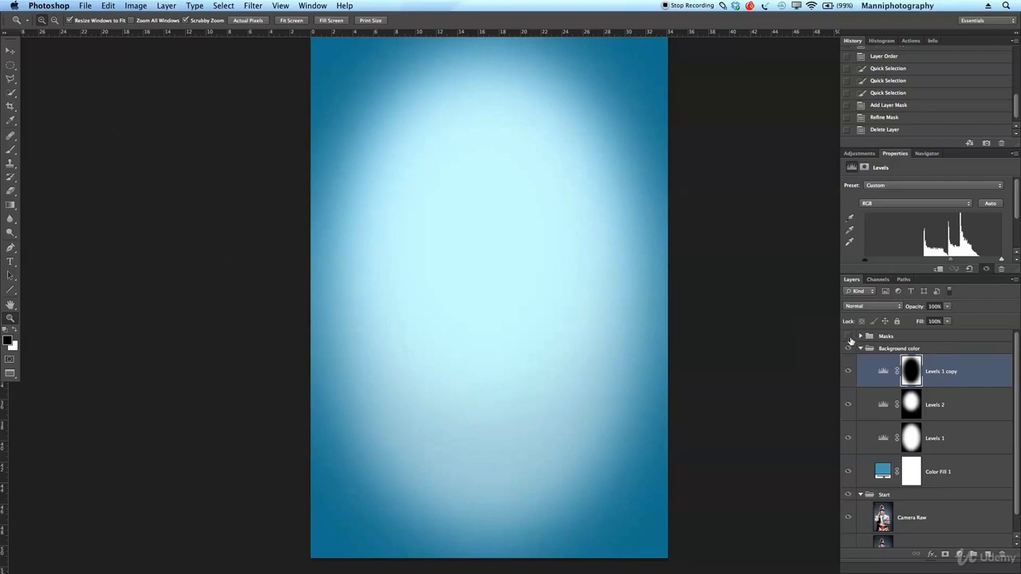
- Expand the Masks group, examine the masked portrait over the blue backdrop by toggling the group's visibility, and collapse it
{"action": "left_click", "coordinate": [930, 520]}
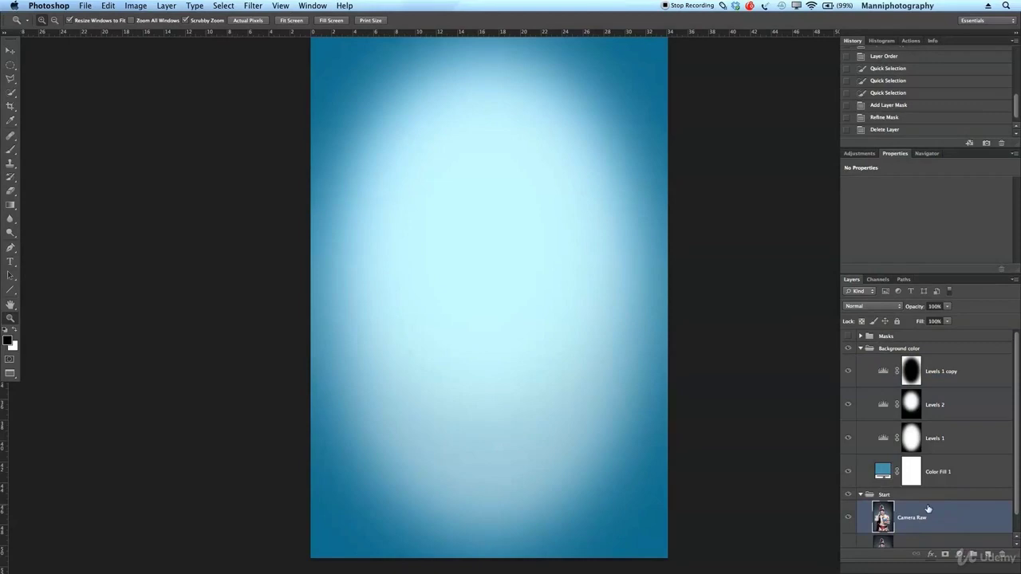
{"action": "left_click", "coordinate": [860, 336]}
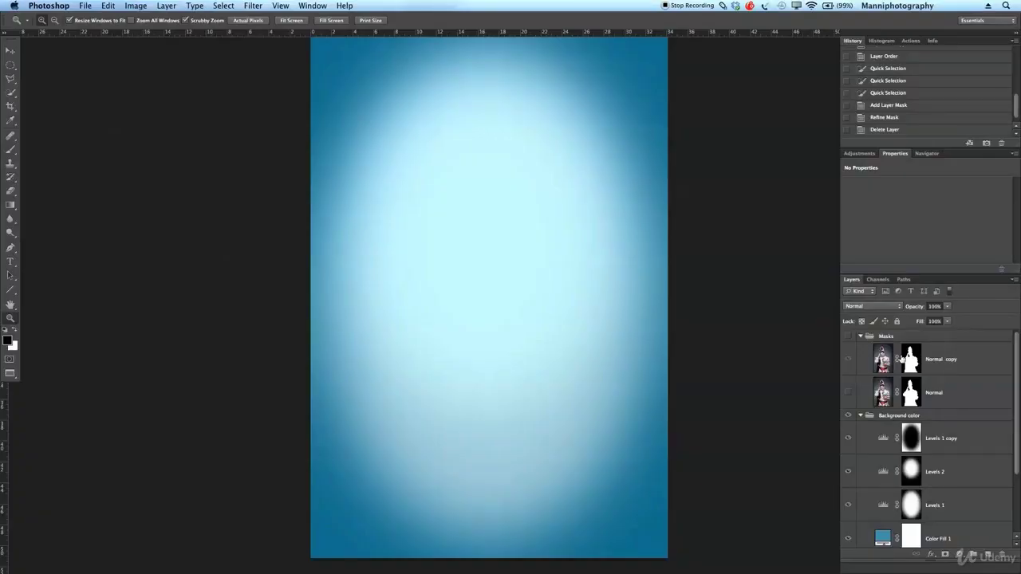
{"action": "left_click", "coordinate": [849, 336]}
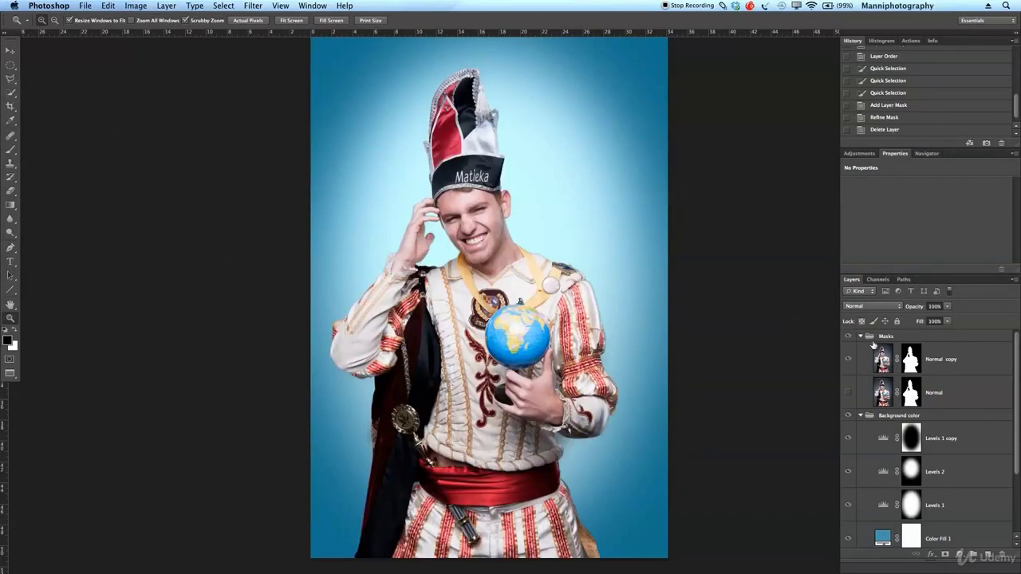
{"action": "left_click", "coordinate": [848, 336]}
{"action": "left_click", "coordinate": [848, 336]}
{"action": "left_click", "coordinate": [861, 335]}
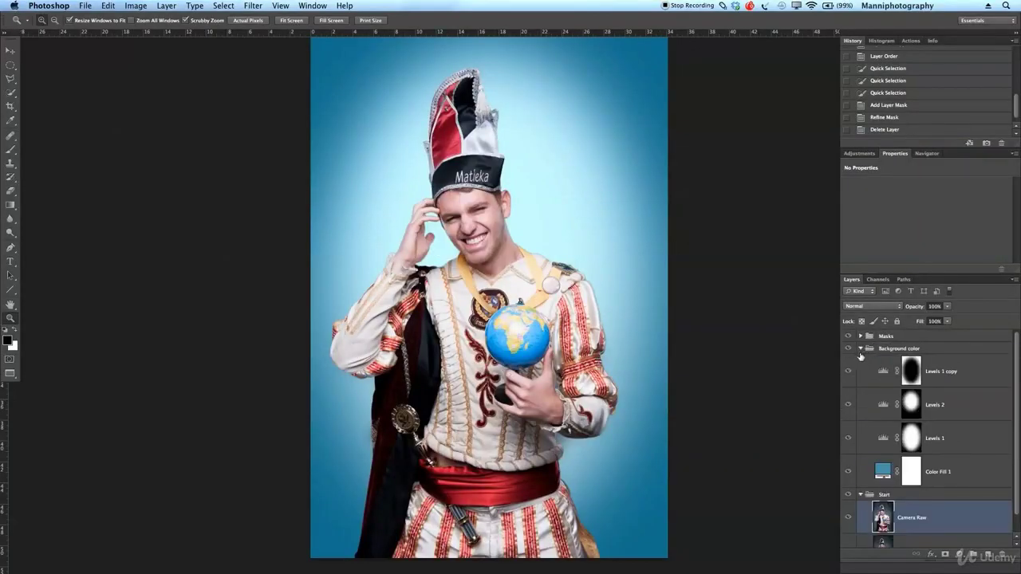
- Hide the Masks group and collapse the Start group
{"action": "left_click", "coordinate": [847, 336]}
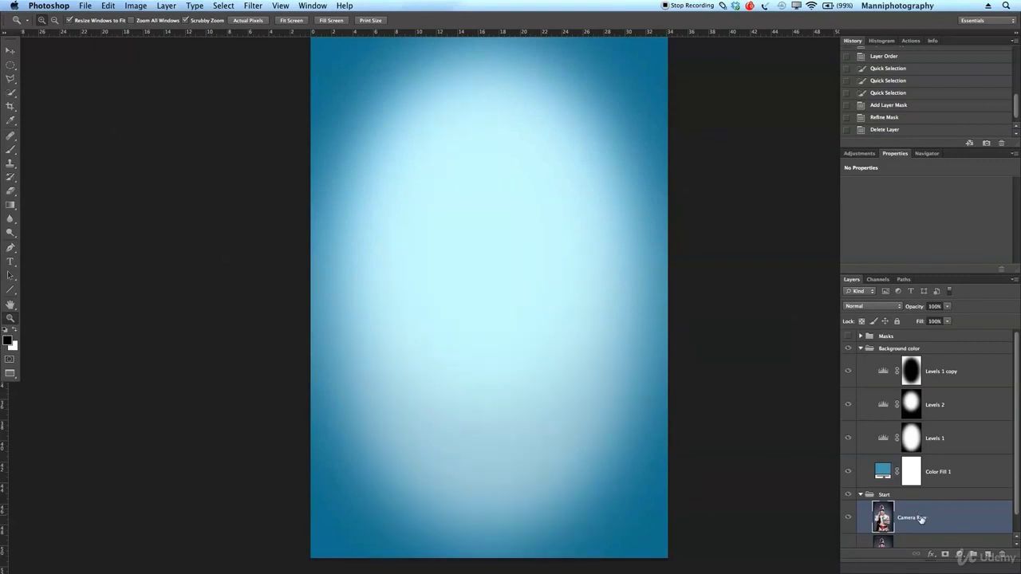
{"action": "left_click_drag", "start_coordinate": [1018, 431], "coordinate": [1017, 471]}
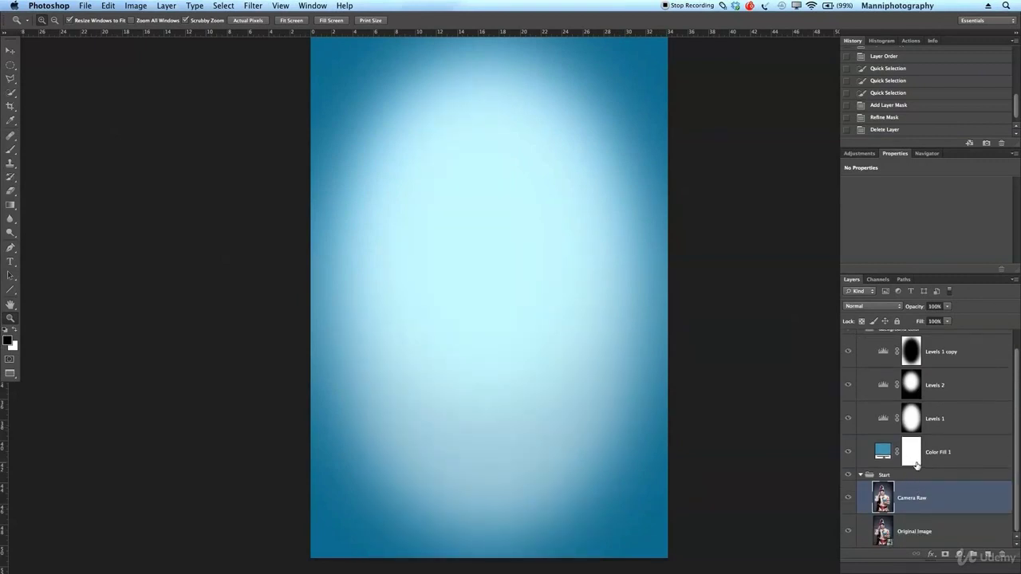
{"action": "left_click", "coordinate": [861, 474]}
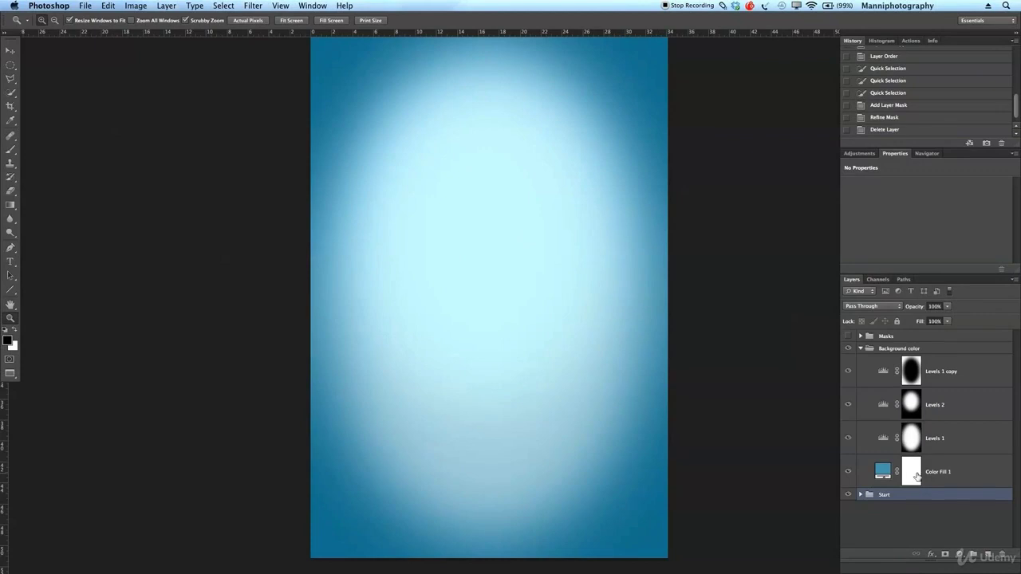
- Add a solid color fill layer above the Levels 1 copy layer, keeping the default name, Normal mode and 100% opacity
{"action": "left_click", "coordinate": [953, 368]}
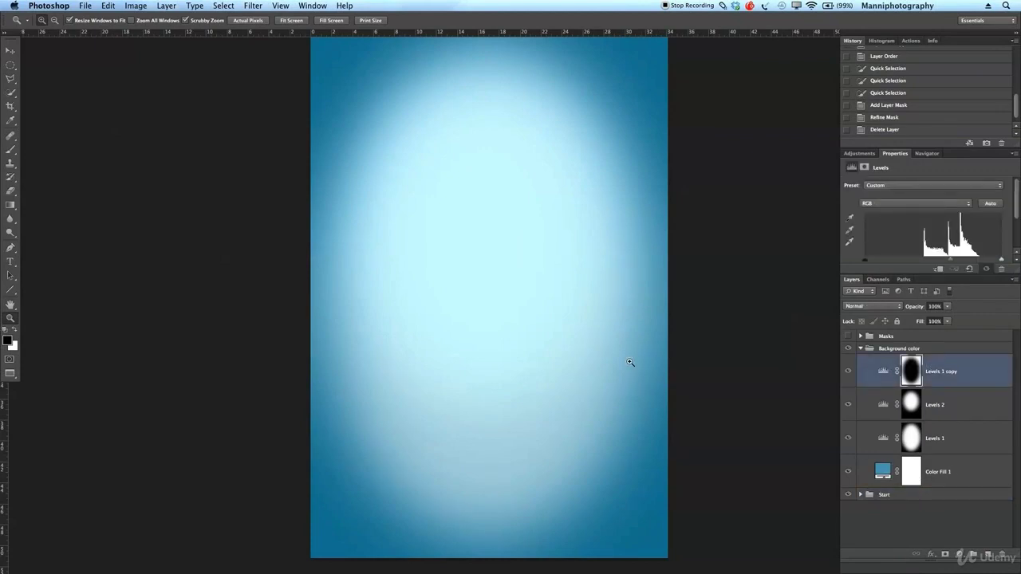
{"action": "left_click", "coordinate": [172, 5]}
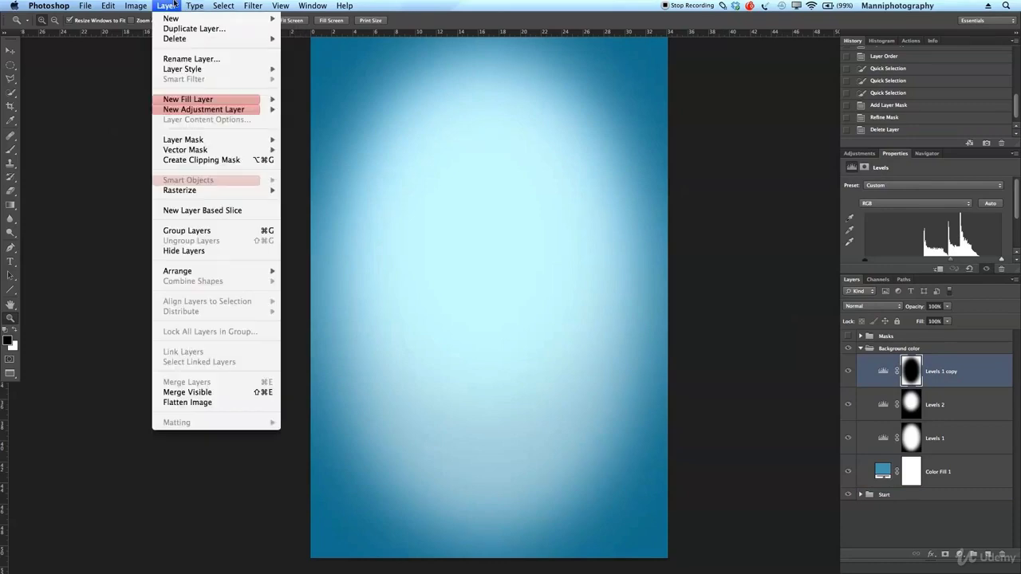
{"action": "mouse_move", "coordinate": [191, 100]}
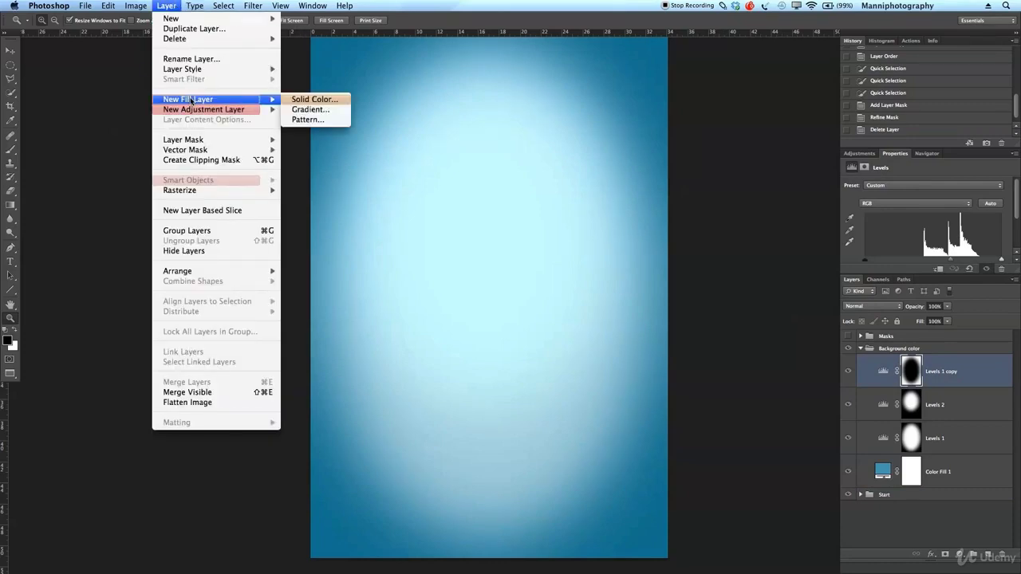
{"action": "left_click", "coordinate": [311, 99]}
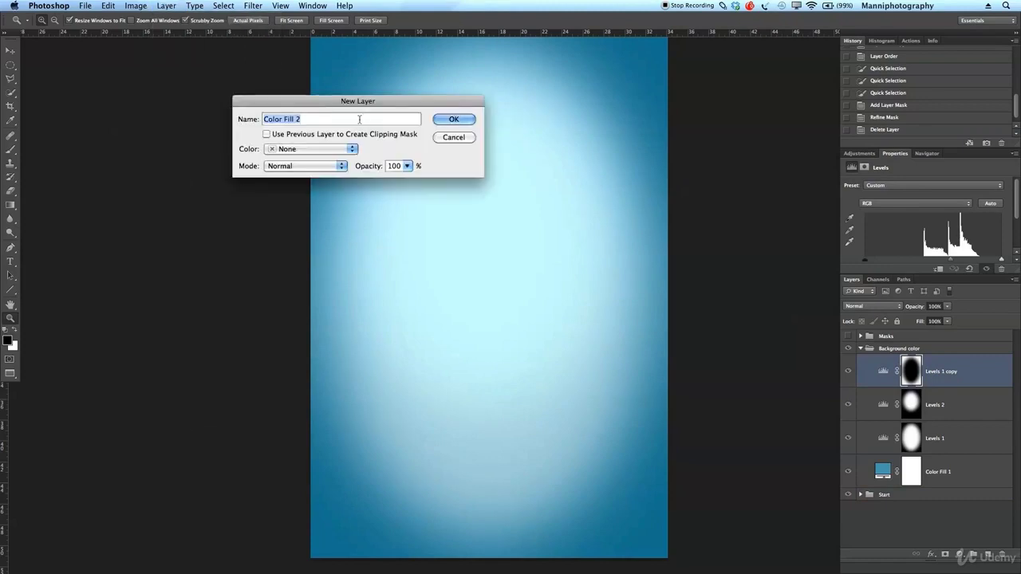
{"action": "left_click", "coordinate": [455, 120]}
- Set the new fill layer's color to the light blue 8ccbd8
{"action": "left_click_drag", "start_coordinate": [293, 263], "coordinate": [220, 152]}
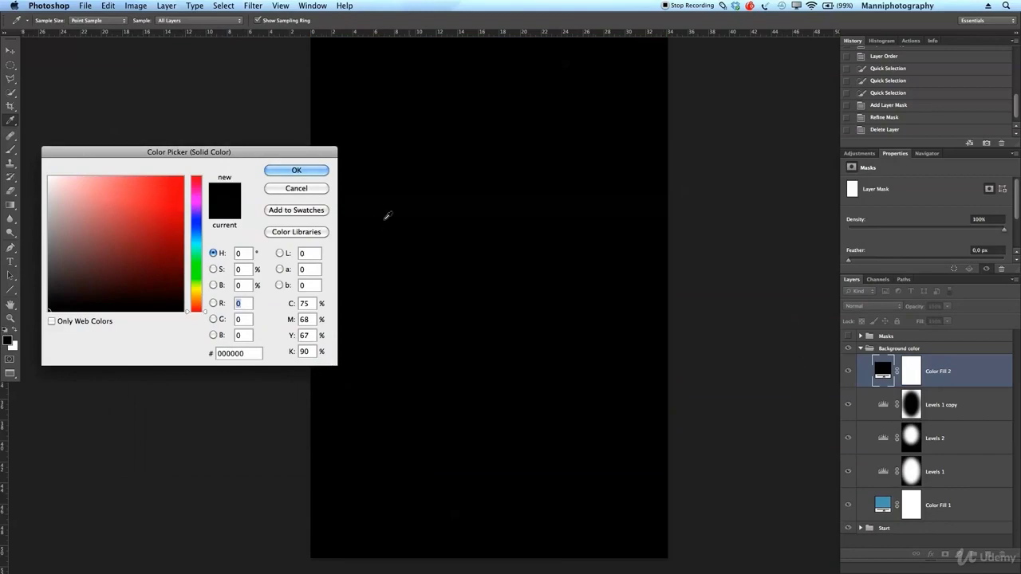
{"action": "left_click", "coordinate": [196, 243]}
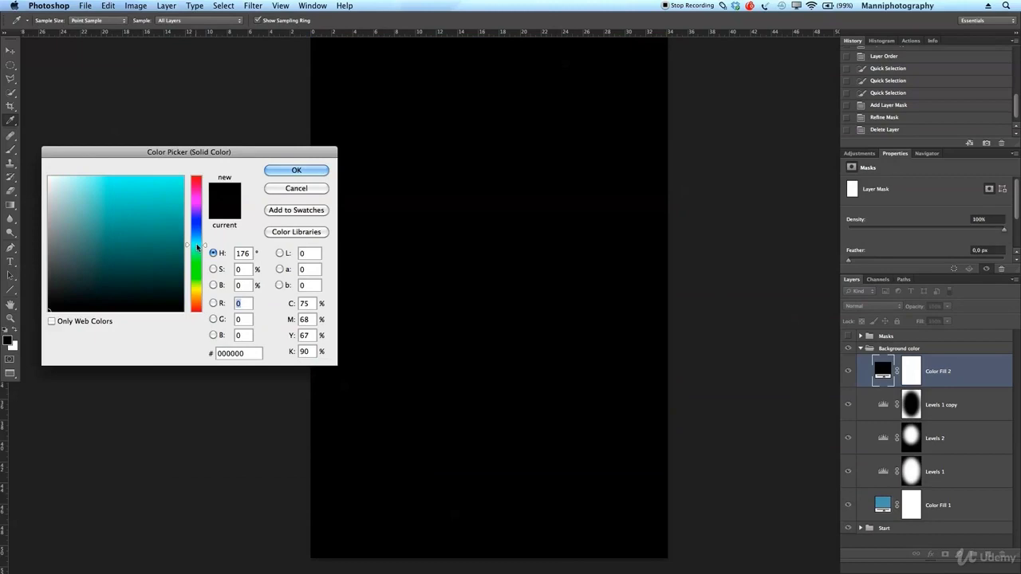
{"action": "mouse_move", "coordinate": [89, 176]}
{"action": "left_mouse_down"}
{"action": "mouse_move", "coordinate": [95, 206]}
{"action": "mouse_move", "coordinate": [90, 198]}
{"action": "left_mouse_up"}
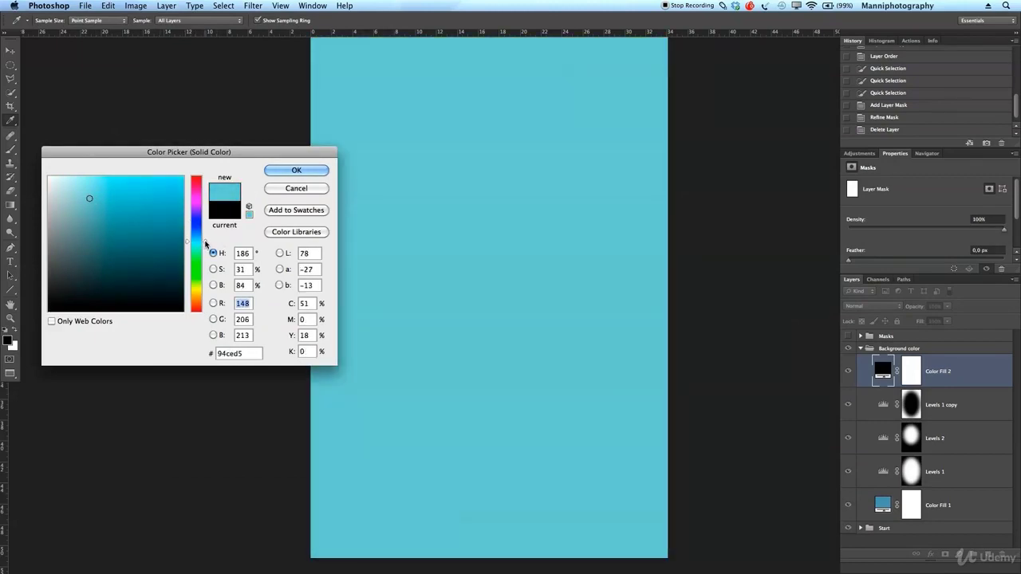
{"action": "left_click", "coordinate": [205, 241]}
{"action": "left_click", "coordinate": [88, 202]}
{"action": "left_click_drag", "start_coordinate": [88, 202], "coordinate": [97, 197]}
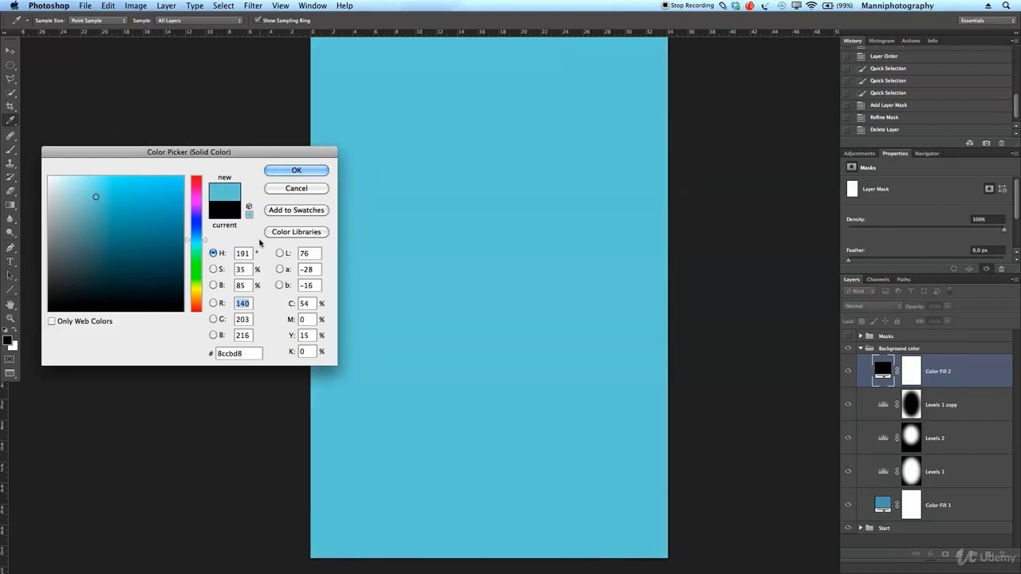
{"action": "left_click", "coordinate": [307, 174]}
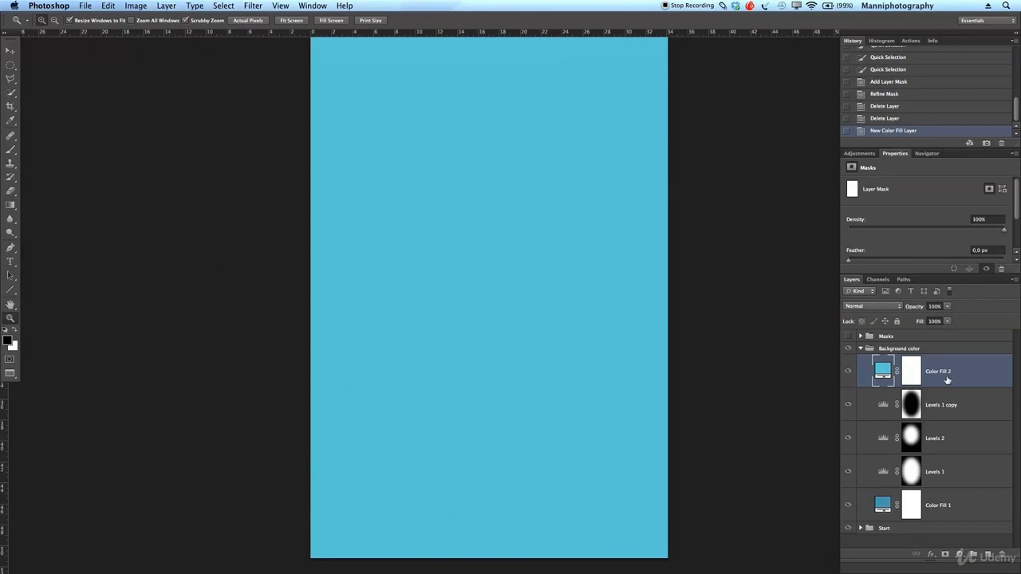
- On the Color Fill 2 layer, draw a large upright elliptical selection centered on the canvas, leaving a narrow margin around it
{"action": "left_click", "coordinate": [946, 474]}
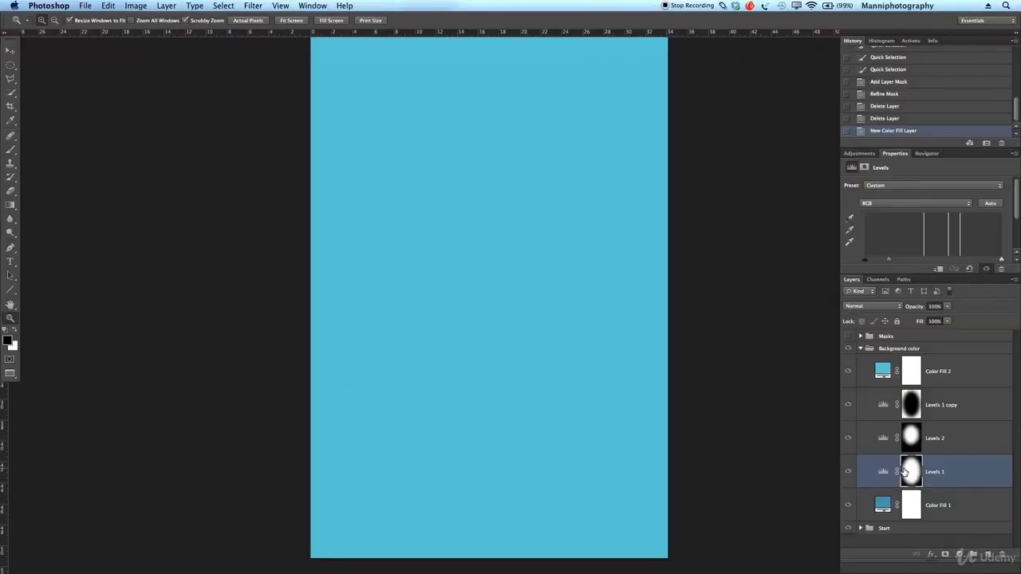
{"action": "left_click", "coordinate": [967, 376]}
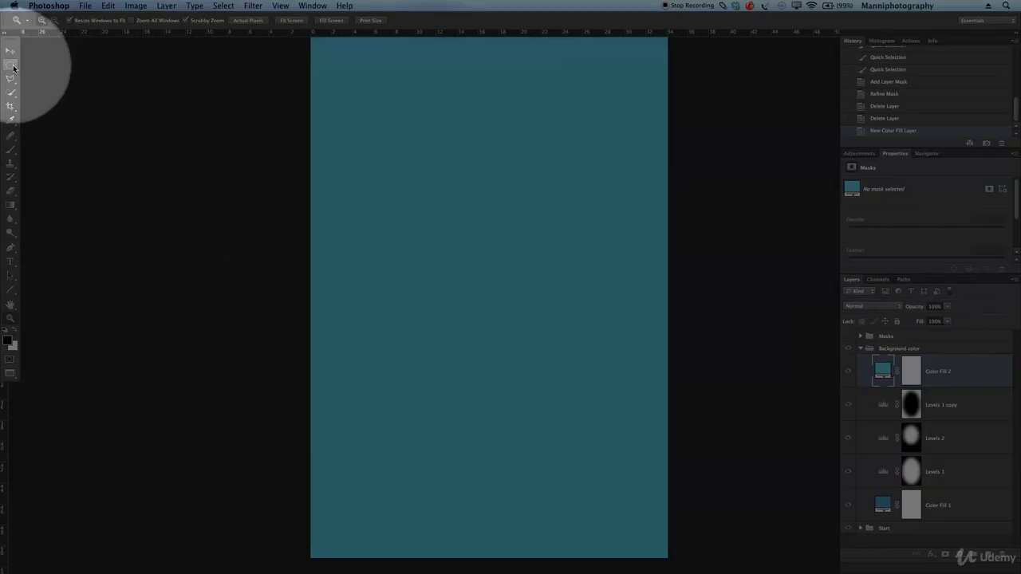
{"action": "left_click", "coordinate": [11, 65]}
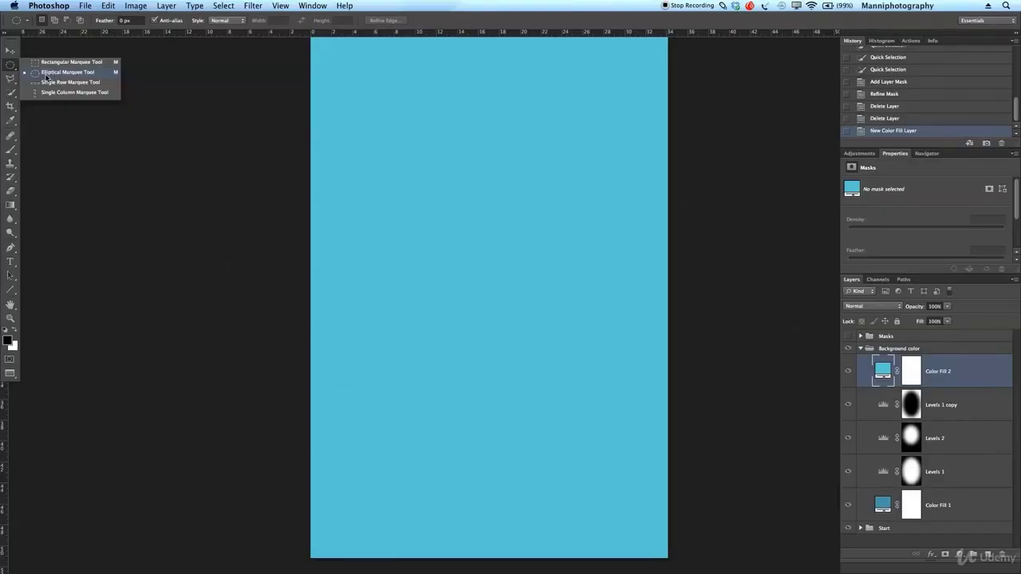
{"action": "left_click", "coordinate": [61, 73]}
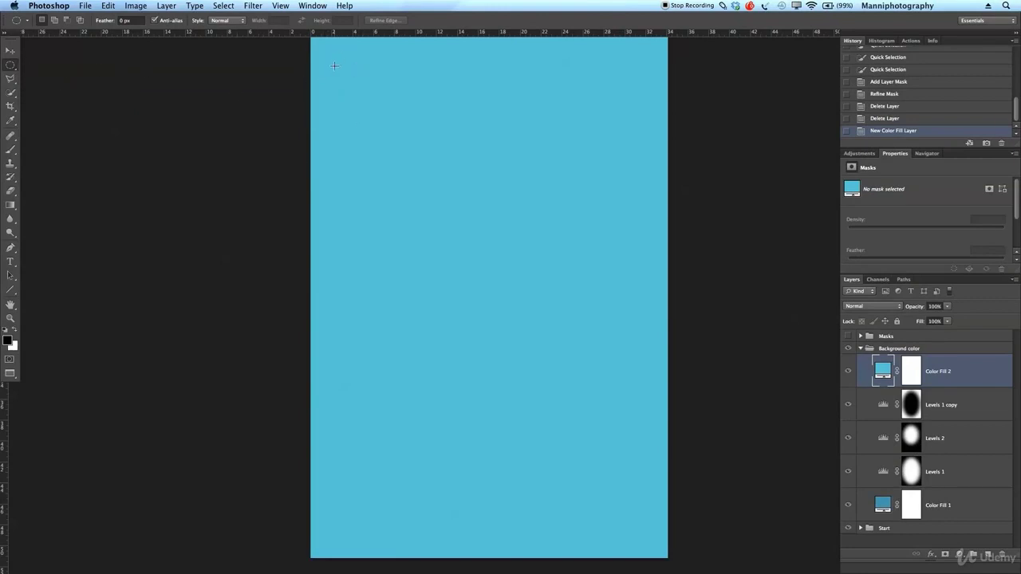
{"action": "left_click_drag", "start_coordinate": [334, 66], "coordinate": [639, 537]}
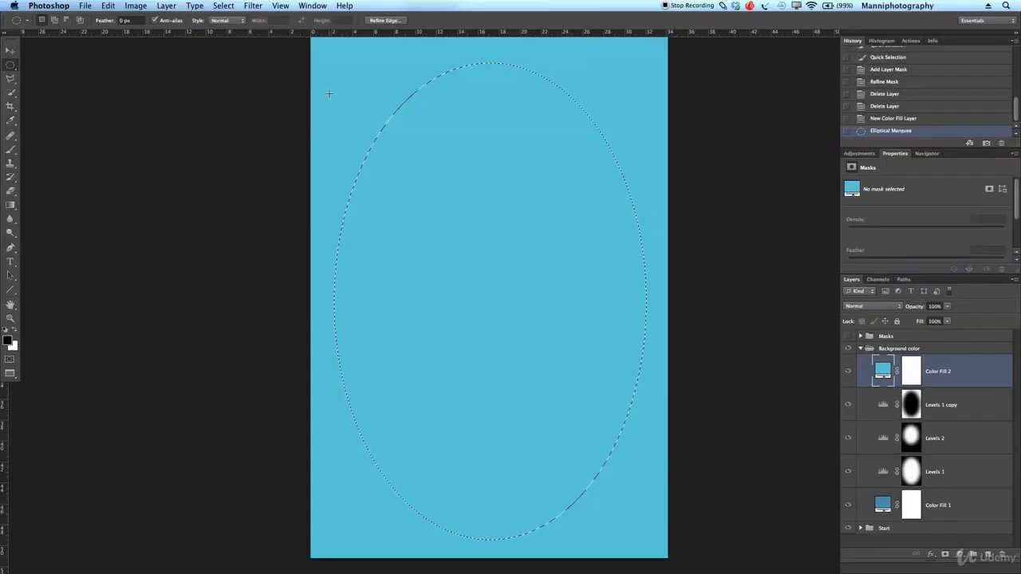
- Feather the large elliptical selection by a 250-pixel radius twice in a row
{"action": "left_click", "coordinate": [195, 5]}
{"action": "mouse_move", "coordinate": [222, 5]}
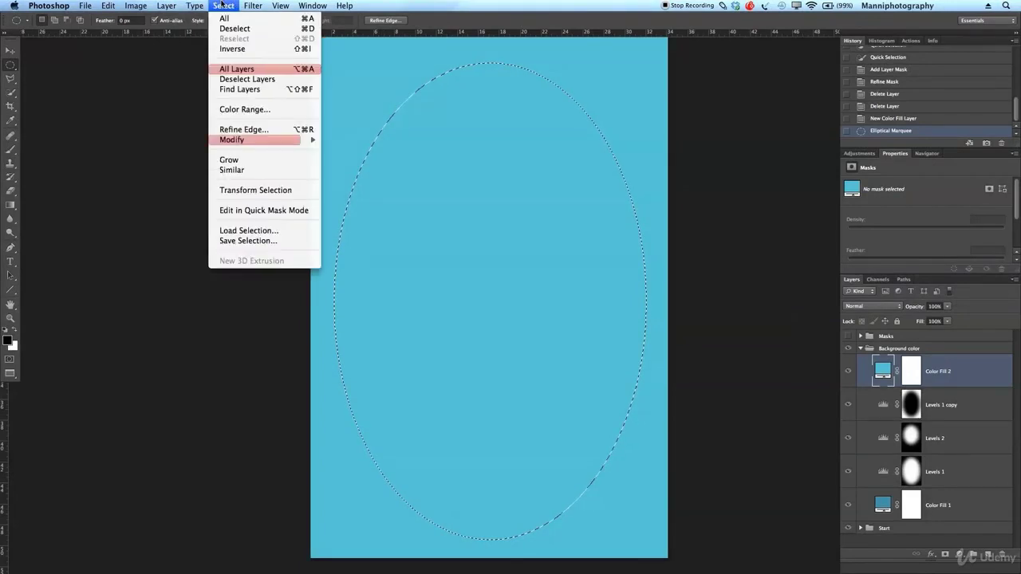
{"action": "mouse_move", "coordinate": [239, 140]}
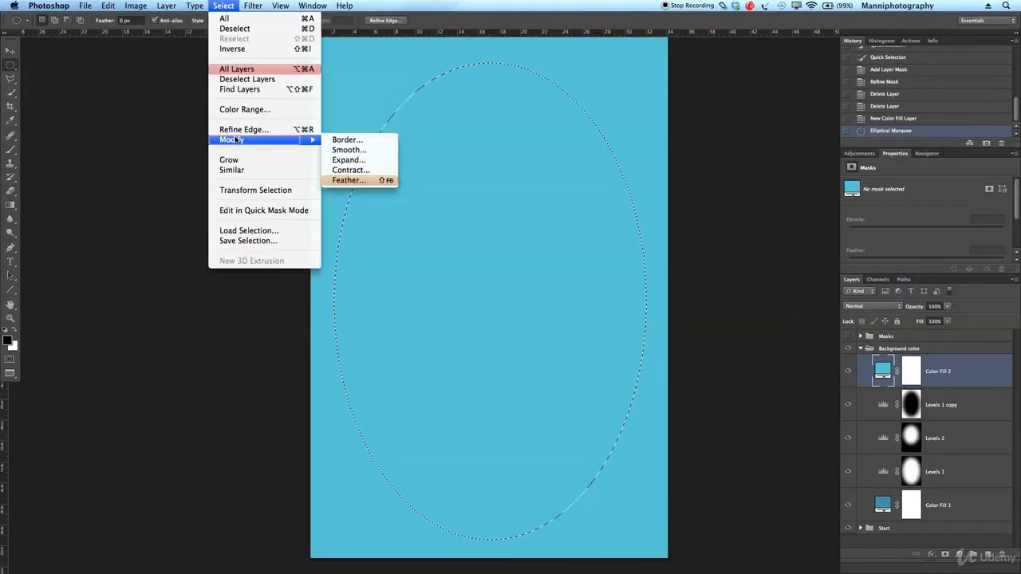
{"action": "left_click", "coordinate": [359, 181]}
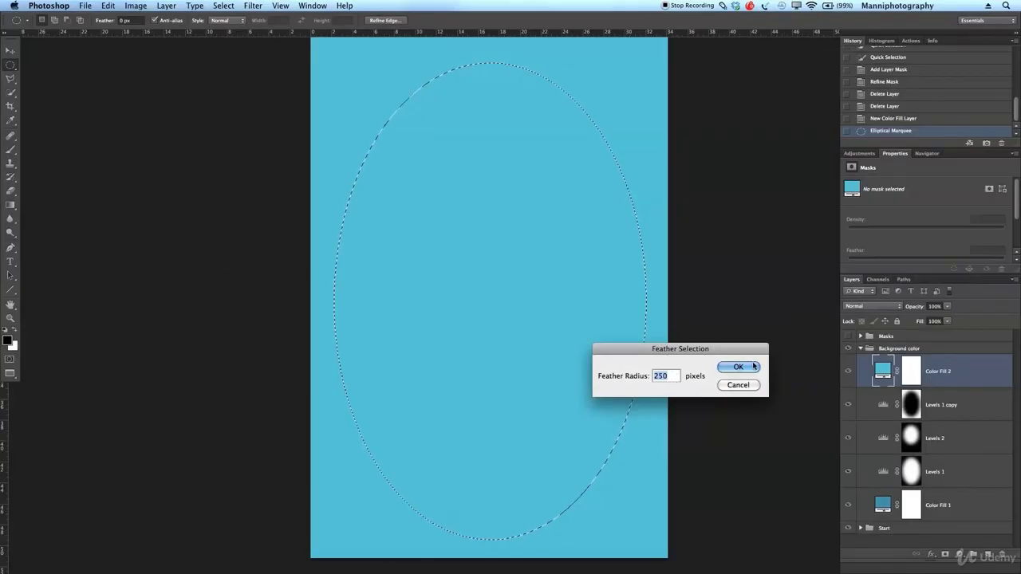
{"action": "left_click", "coordinate": [738, 367]}
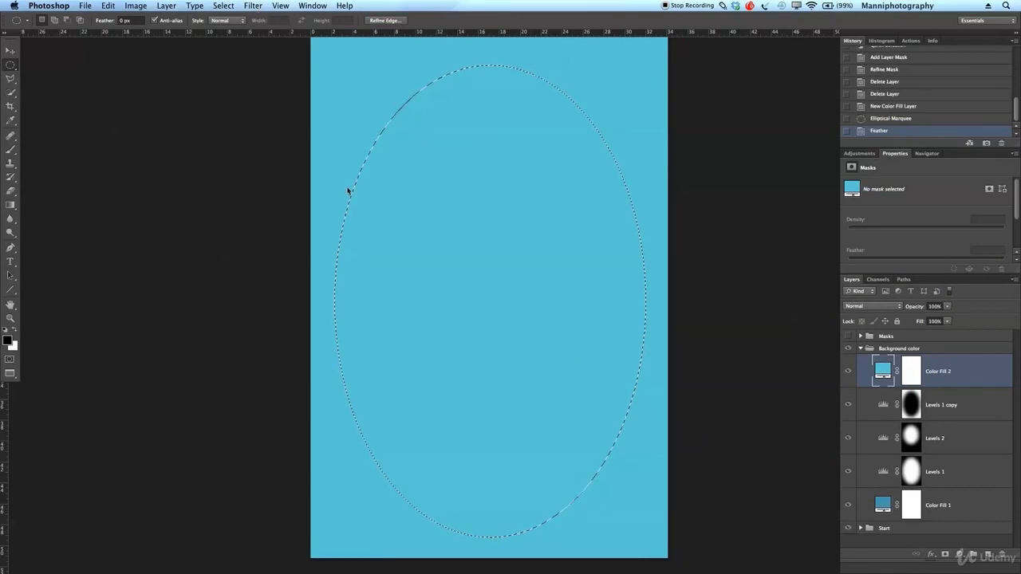
{"action": "left_click", "coordinate": [231, 6]}
{"action": "mouse_move", "coordinate": [244, 140]}
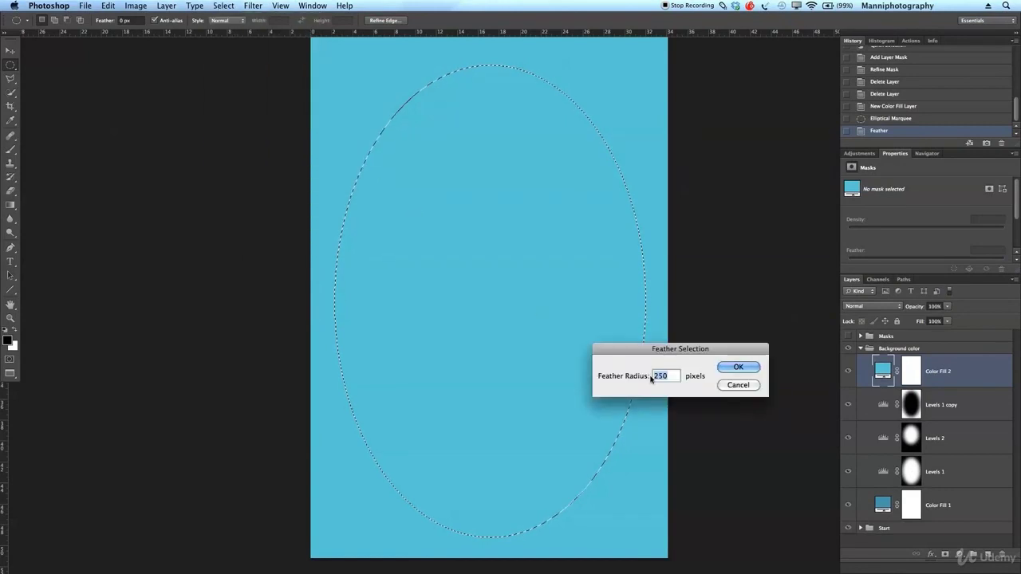
{"action": "left_click", "coordinate": [727, 368]}
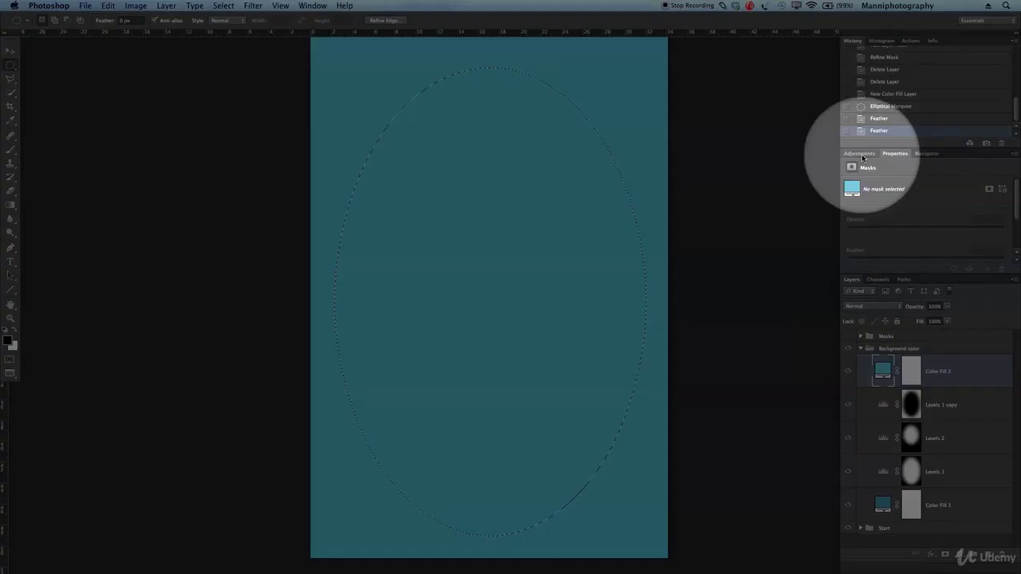
- Add a Levels adjustment from the feathered ellipse above Color Fill 2 and lower its white input level to strongly brighten the center
{"action": "left_click", "coordinate": [859, 153]}
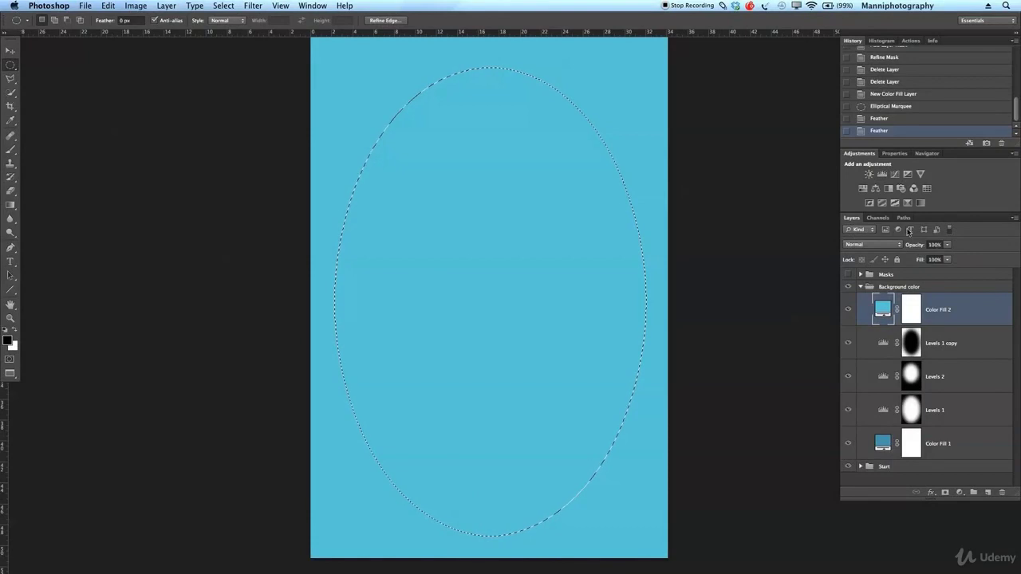
{"action": "left_click", "coordinate": [882, 174]}
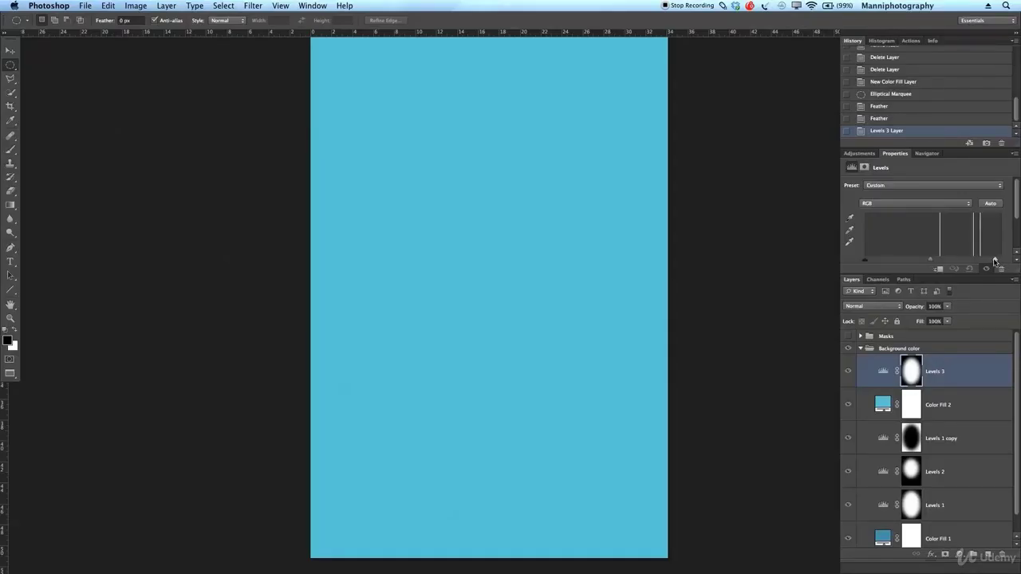
{"action": "left_click_drag", "start_coordinate": [993, 261], "coordinate": [953, 261]}
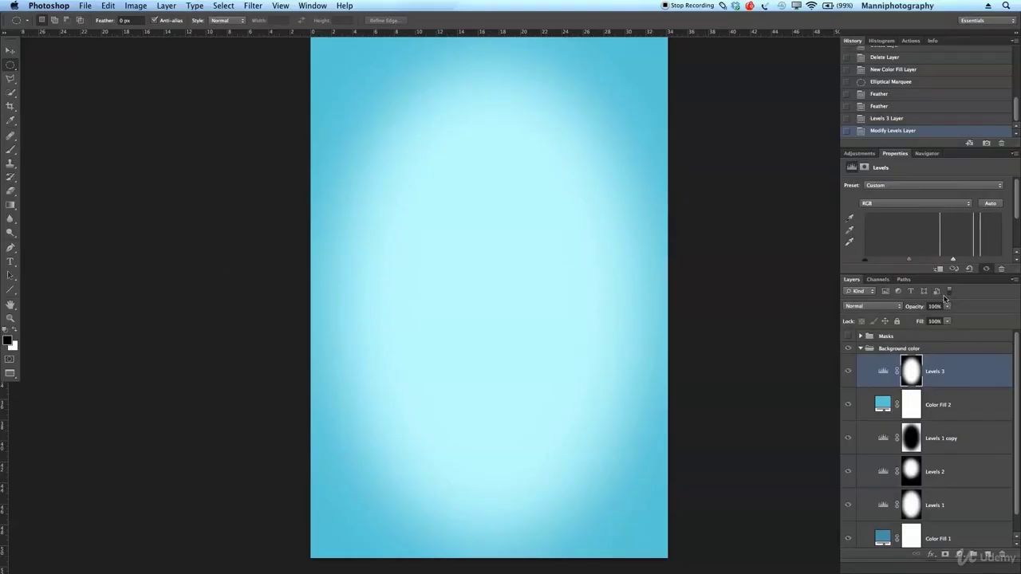
{"action": "left_click_drag", "start_coordinate": [950, 262], "coordinate": [949, 261]}
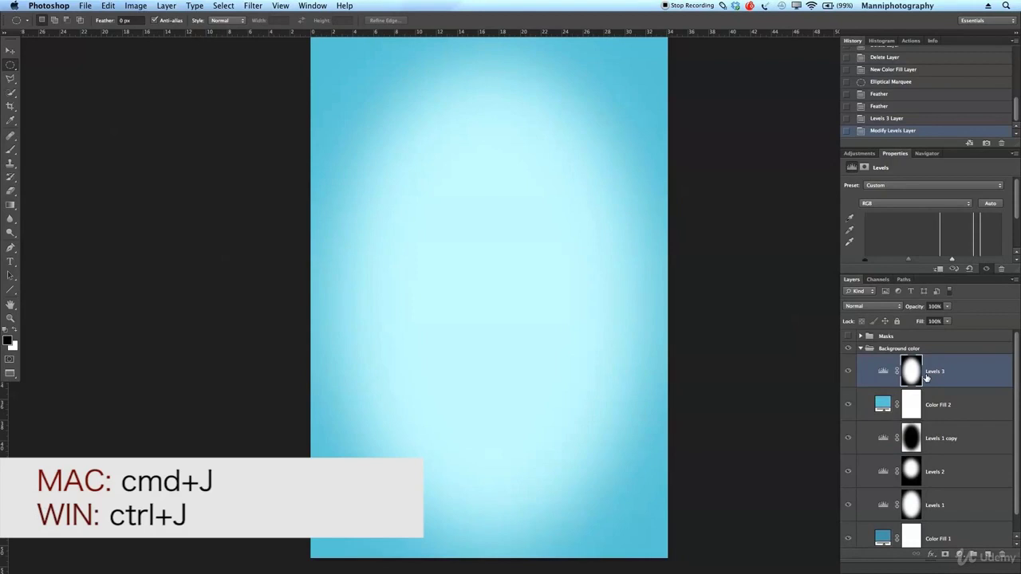
- Duplicate the Levels 3 layer and invert the copy's mask so it affects the outer edges
{"action": "key", "text": "super+j"}
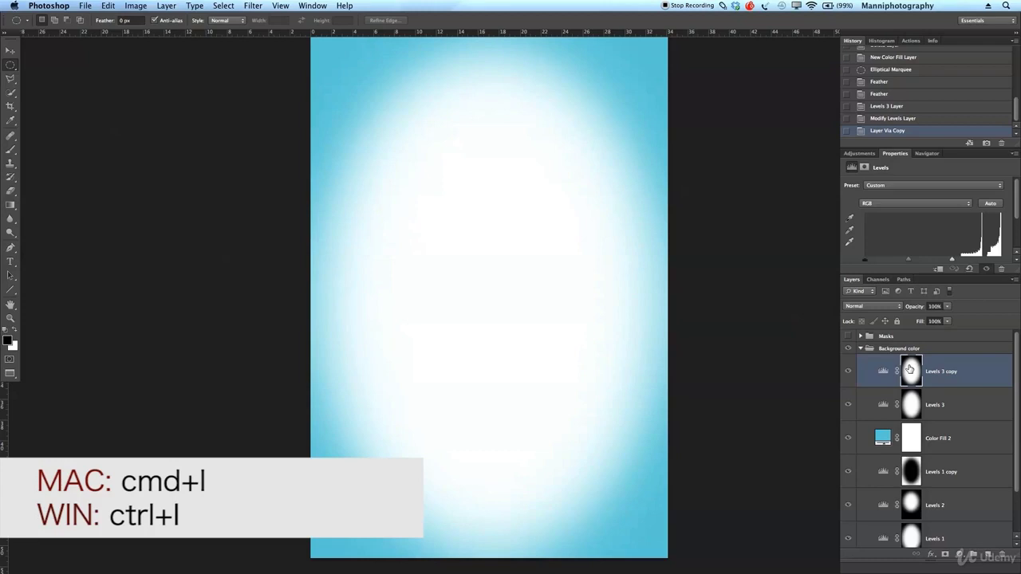
{"action": "key", "text": "super+i"}
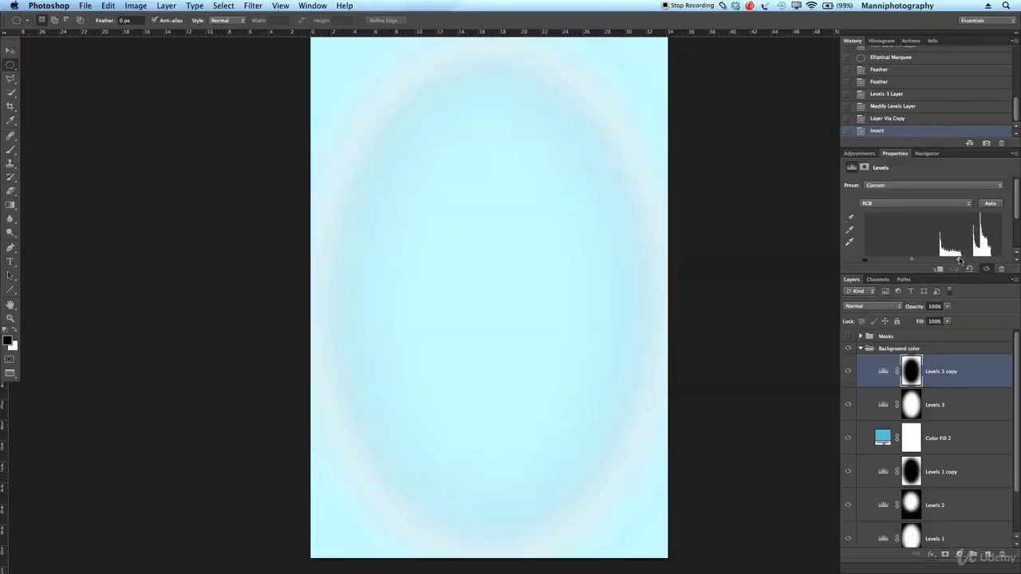
- In the Levels 3 copy, reset the white input level to maximum and darken the midtones to deepen the blue edges
{"action": "left_click_drag", "start_coordinate": [974, 261], "coordinate": [1016, 264]}
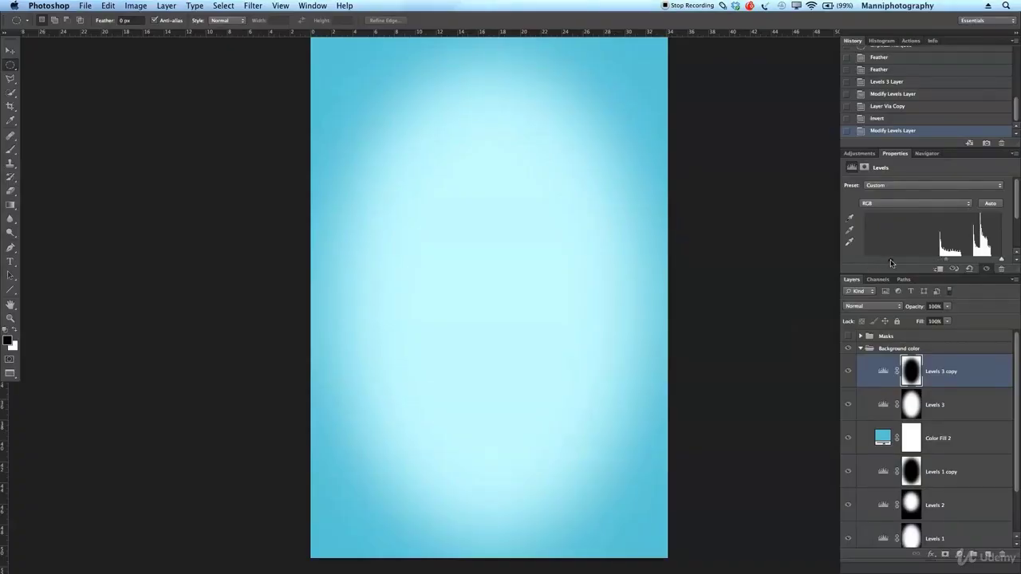
{"action": "left_click_drag", "start_coordinate": [890, 262], "coordinate": [920, 262]}
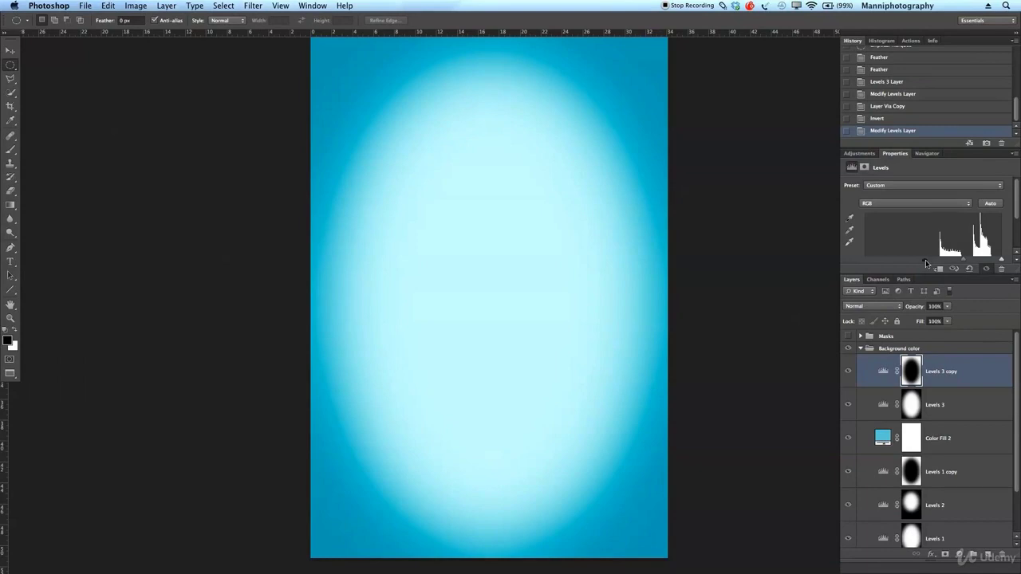
{"action": "left_click_drag", "start_coordinate": [926, 263], "coordinate": [859, 260]}
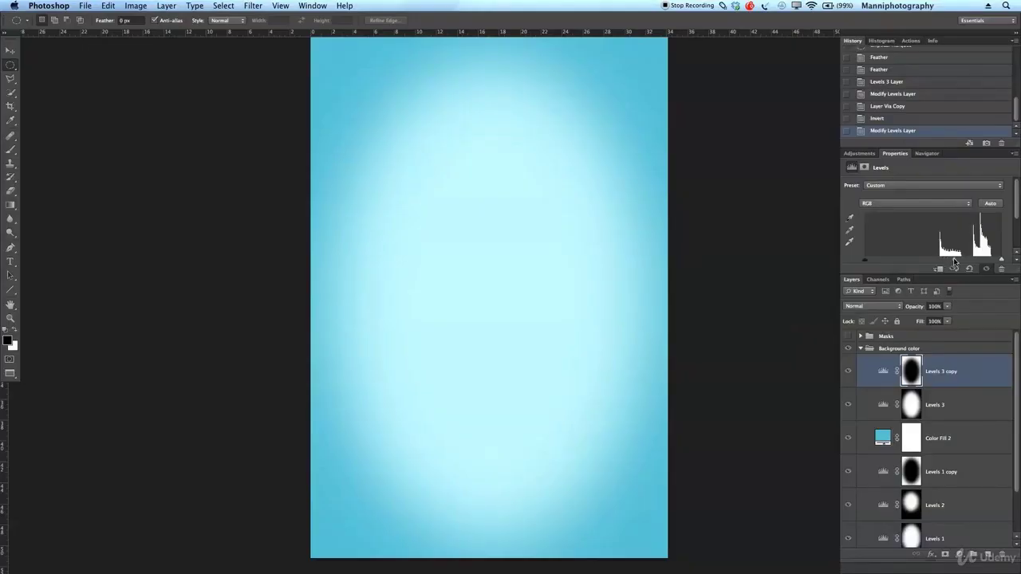
{"action": "mouse_move", "coordinate": [954, 262]}
{"action": "left_mouse_down"}
{"action": "mouse_move", "coordinate": [976, 263]}
{"action": "mouse_move", "coordinate": [966, 265]}
{"action": "left_mouse_up"}
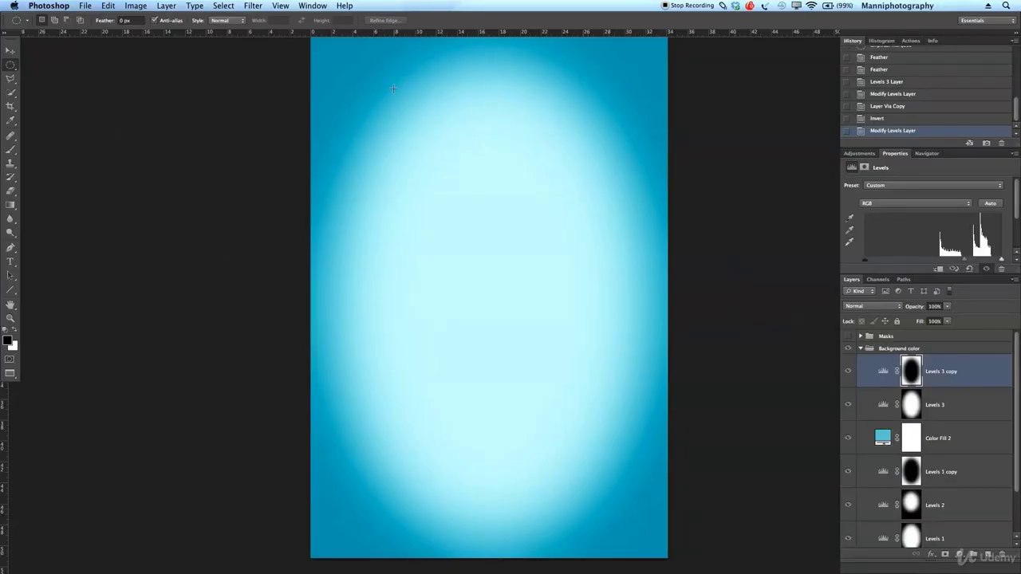
- Add 4% uniform noise to the Levels 3 copy layer's mask
{"action": "left_click", "coordinate": [252, 6]}
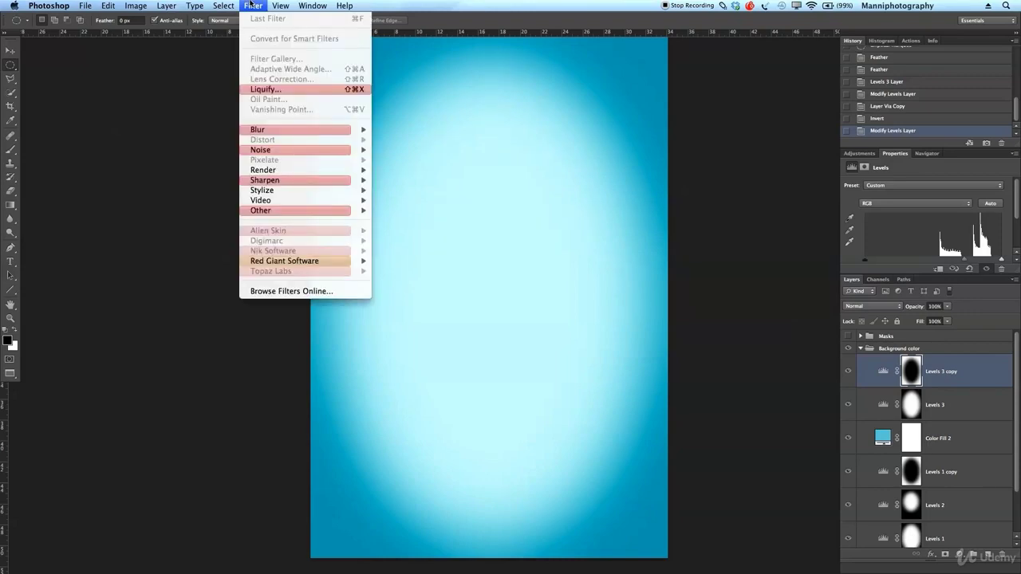
{"action": "mouse_move", "coordinate": [261, 152]}
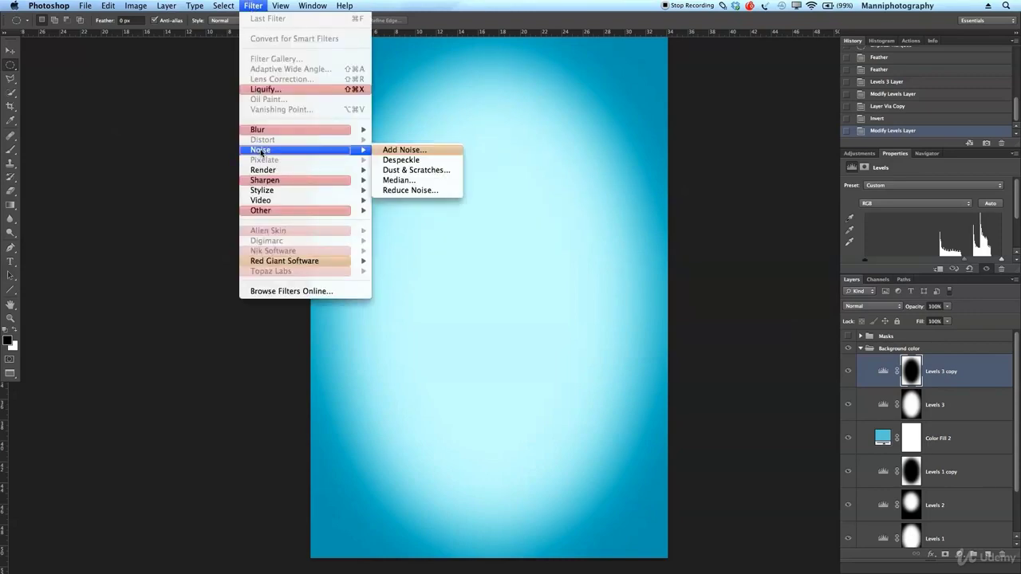
{"action": "left_click", "coordinate": [410, 153]}
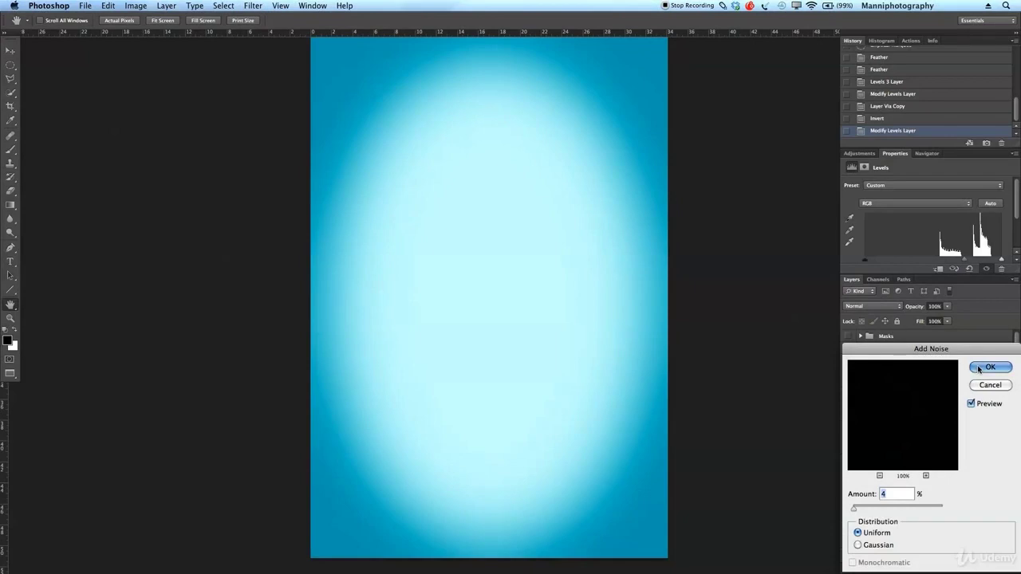
{"action": "left_click", "coordinate": [988, 368]}
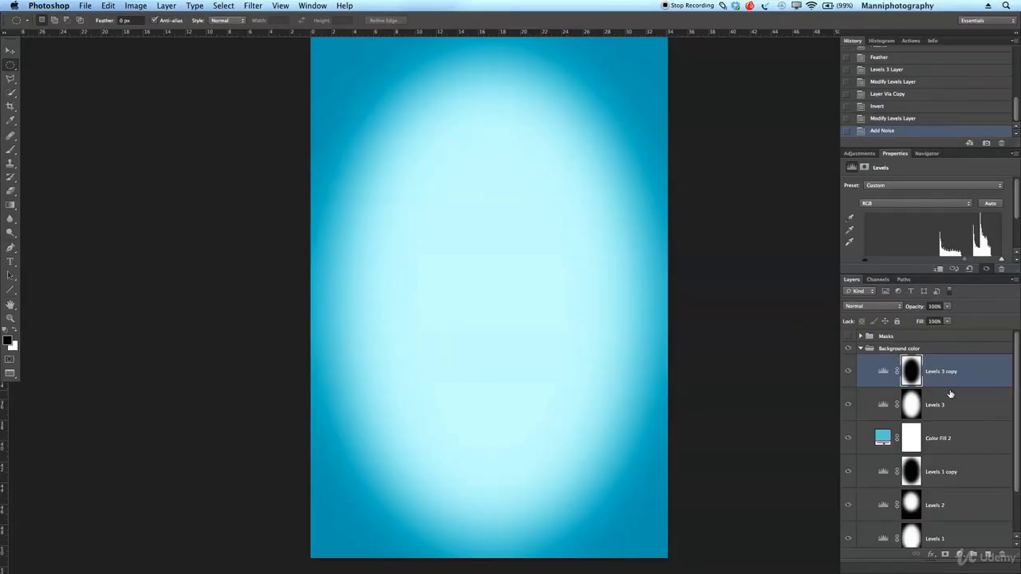
- Add 4% uniform noise to the Levels 3 layer's mask and check the backdrop by briefly showing the Masks group
{"action": "left_click", "coordinate": [955, 405]}
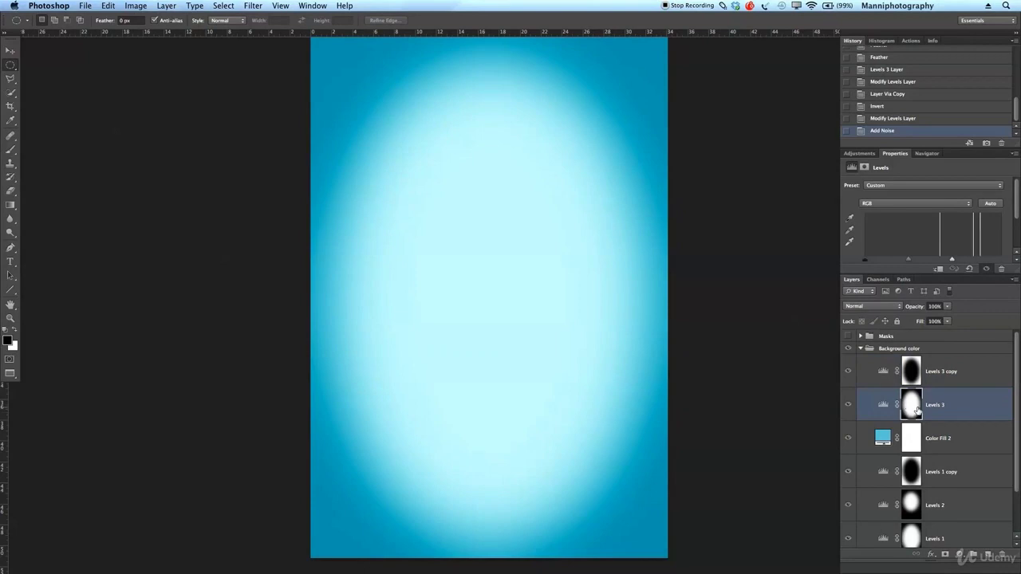
{"action": "left_click", "coordinate": [252, 5]}
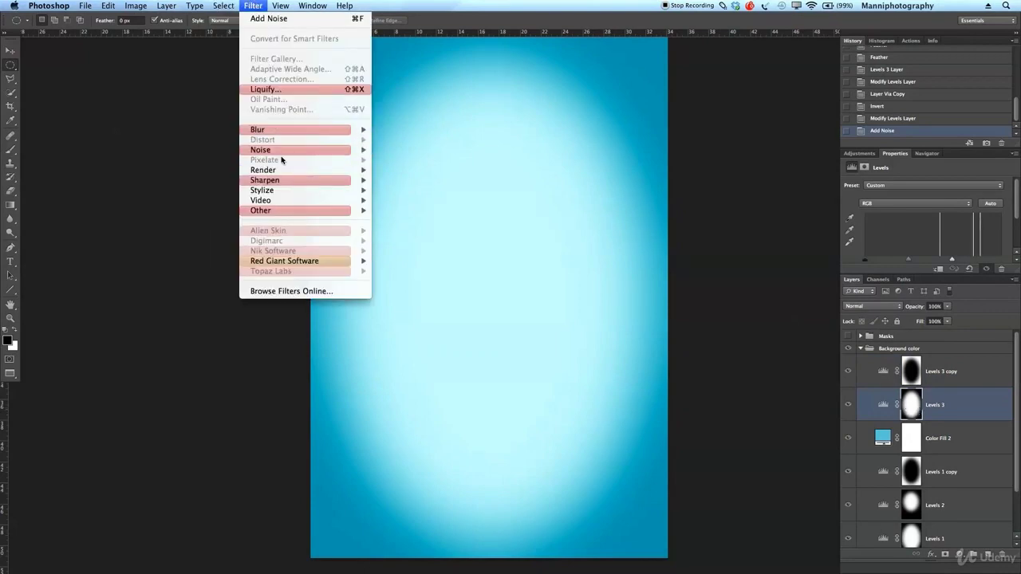
{"action": "mouse_move", "coordinate": [320, 152]}
{"action": "left_click", "coordinate": [407, 150]}
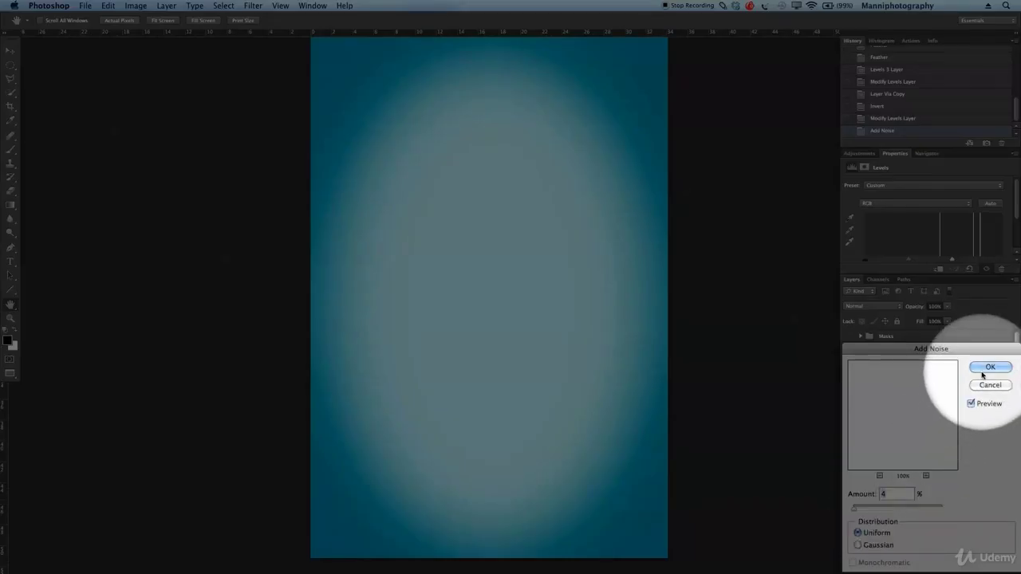
{"action": "left_click", "coordinate": [982, 371]}
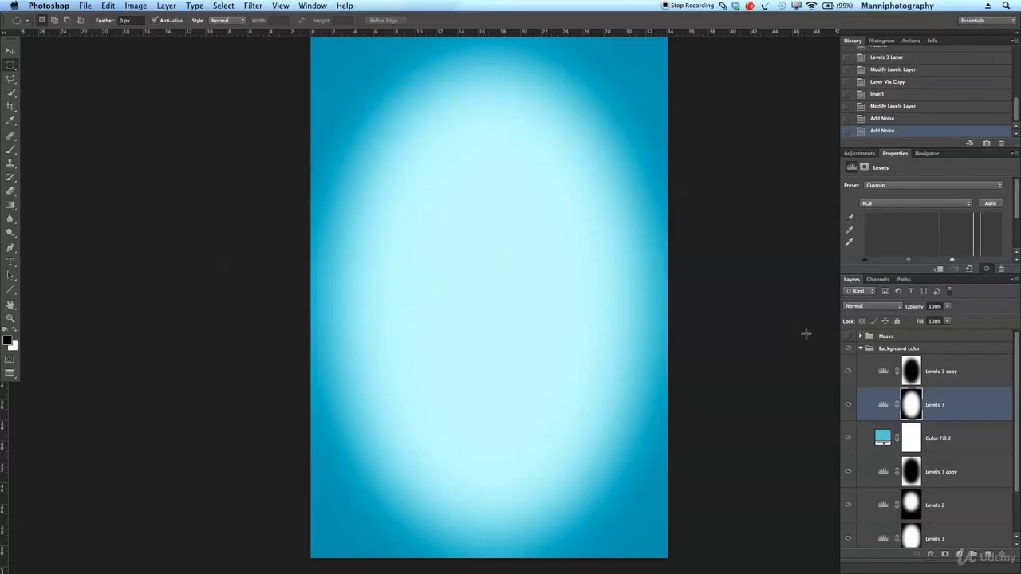
{"action": "left_click", "coordinate": [848, 337]}
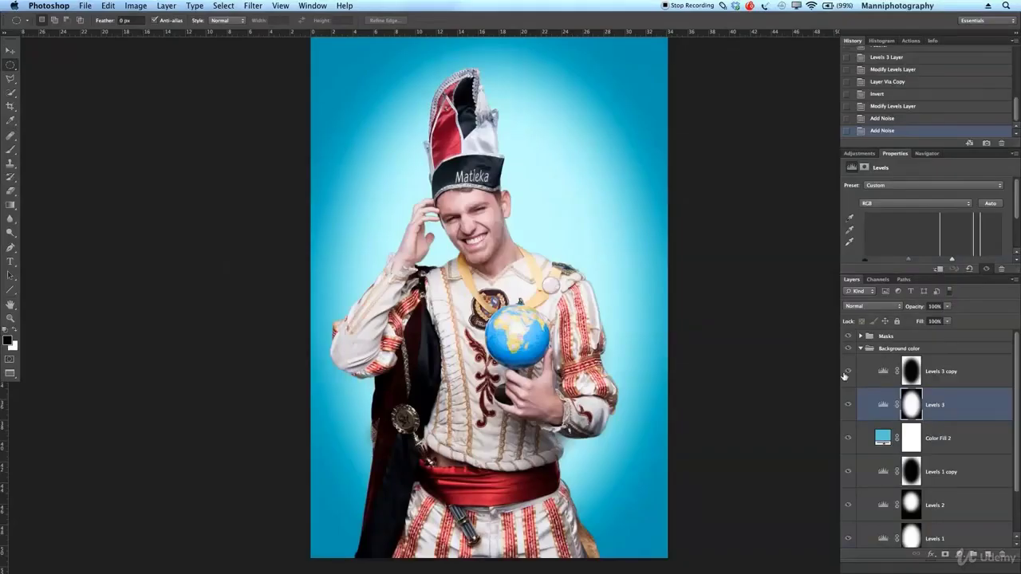
{"action": "left_click", "coordinate": [848, 337]}
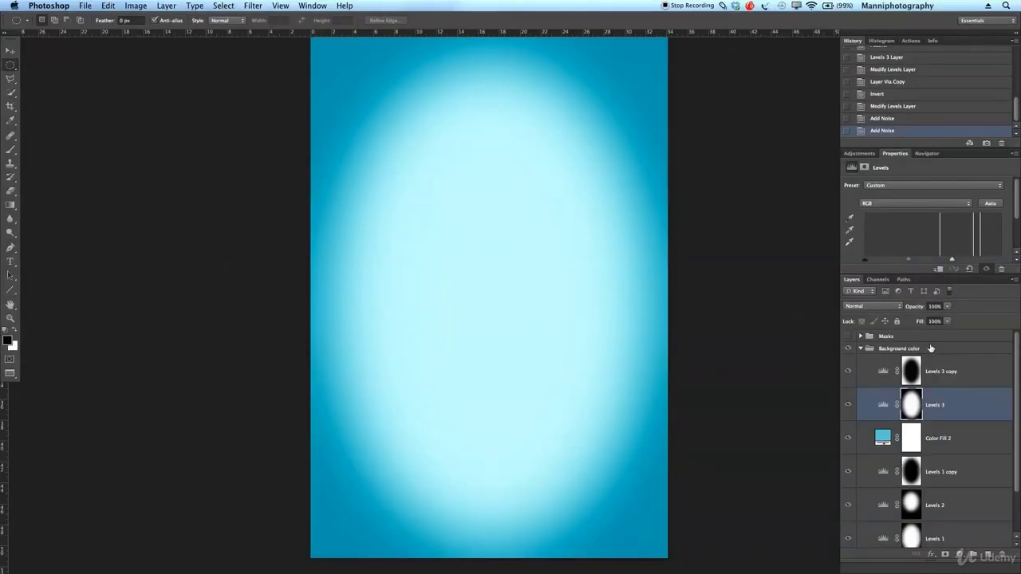
- Draw a roughly circular selection with the Elliptical Marquee and move it to the upper center of the bright oval
{"action": "left_click", "coordinate": [8, 68]}
{"action": "left_click", "coordinate": [55, 74]}
{"action": "left_click_drag", "start_coordinate": [408, 163], "coordinate": [606, 355]}
{"action": "left_click_drag", "start_coordinate": [567, 319], "coordinate": [546, 287]}
- Feather the circular selection by 250 pixels two times in a row
{"action": "left_click", "coordinate": [223, 5]}
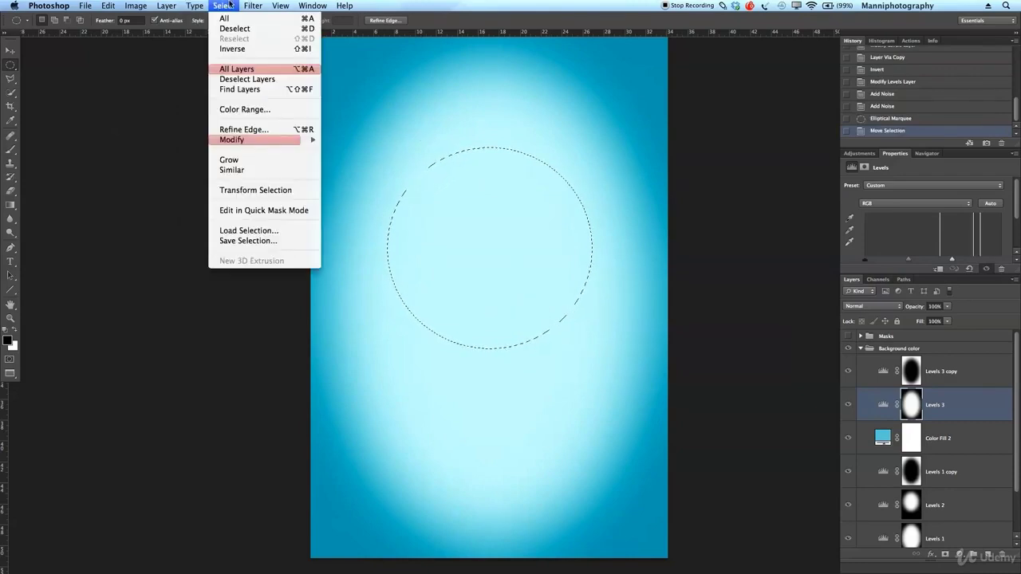
{"action": "mouse_move", "coordinate": [239, 140]}
{"action": "left_click", "coordinate": [360, 180]}
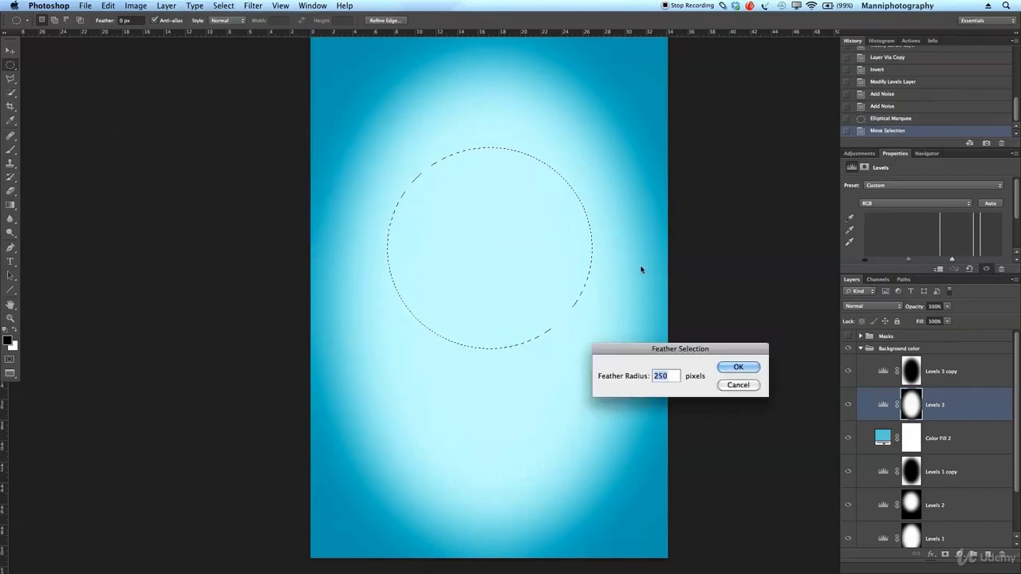
{"action": "key", "text": "Return"}
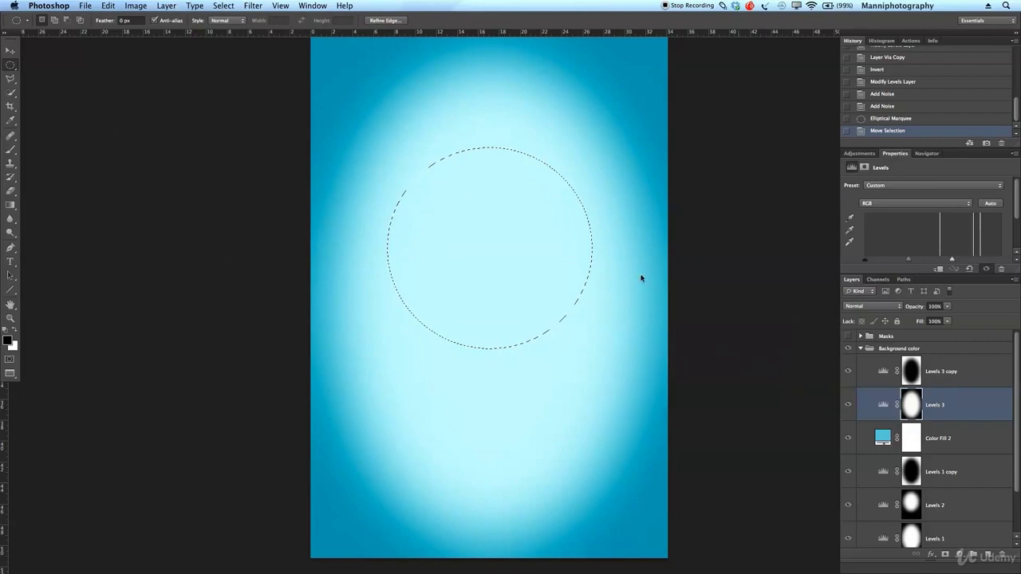
{"action": "left_click", "coordinate": [224, 6]}
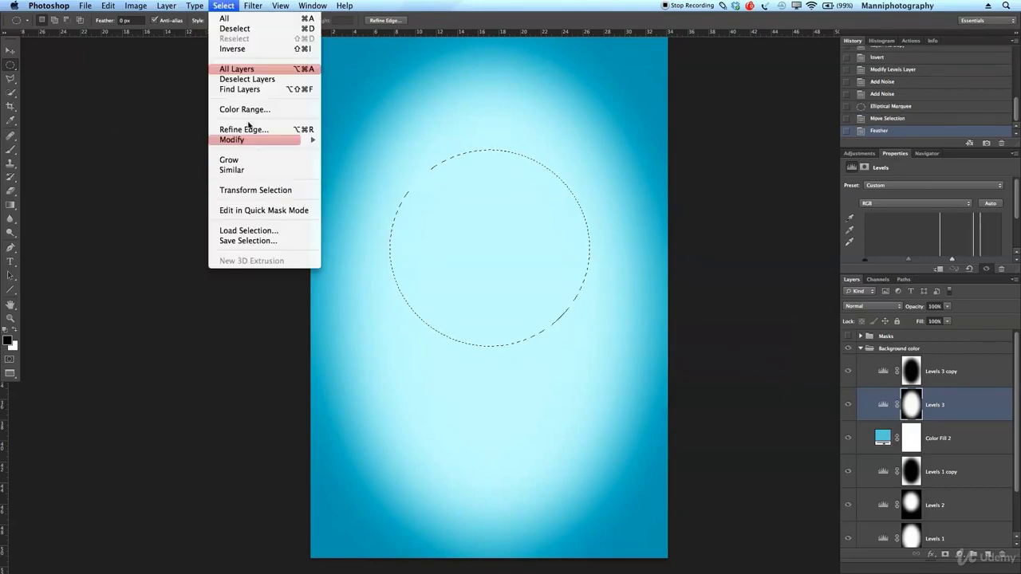
{"action": "mouse_move", "coordinate": [240, 140]}
{"action": "left_click", "coordinate": [356, 182]}
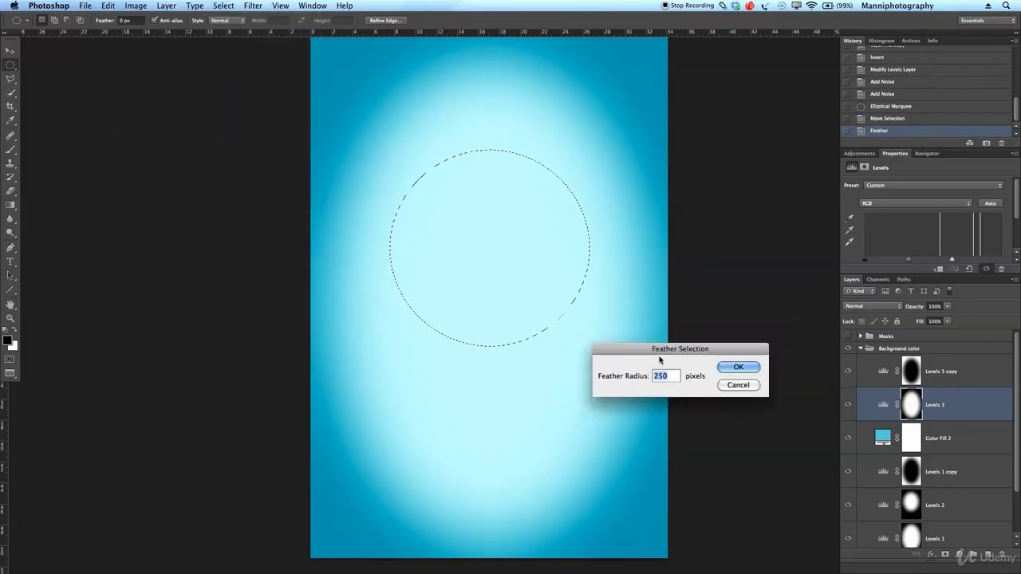
{"action": "left_click", "coordinate": [727, 369]}
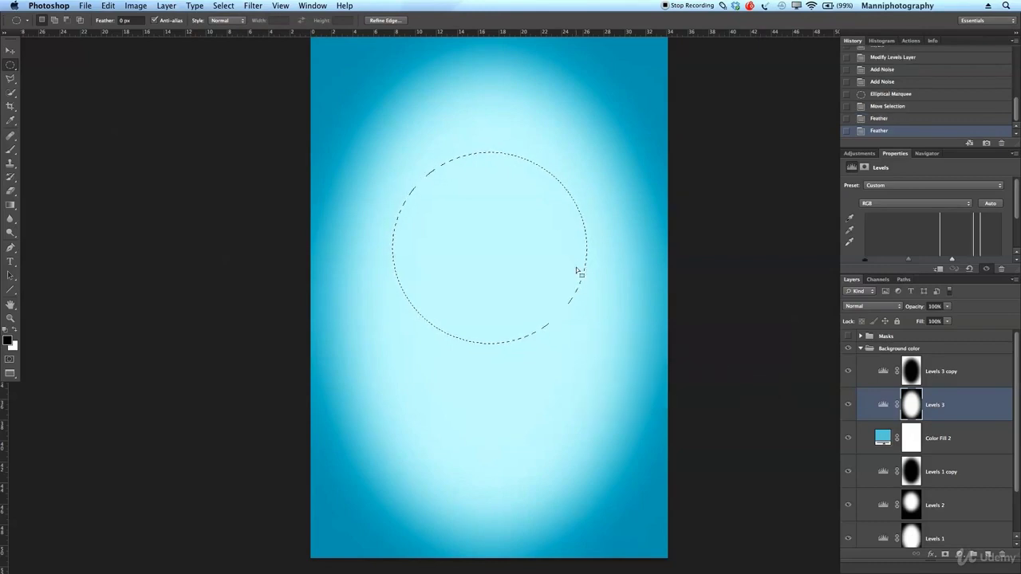
- Add a Levels adjustment from the feathered circle and lower its white input level to brighten the upper center to white
{"action": "left_click", "coordinate": [856, 153]}
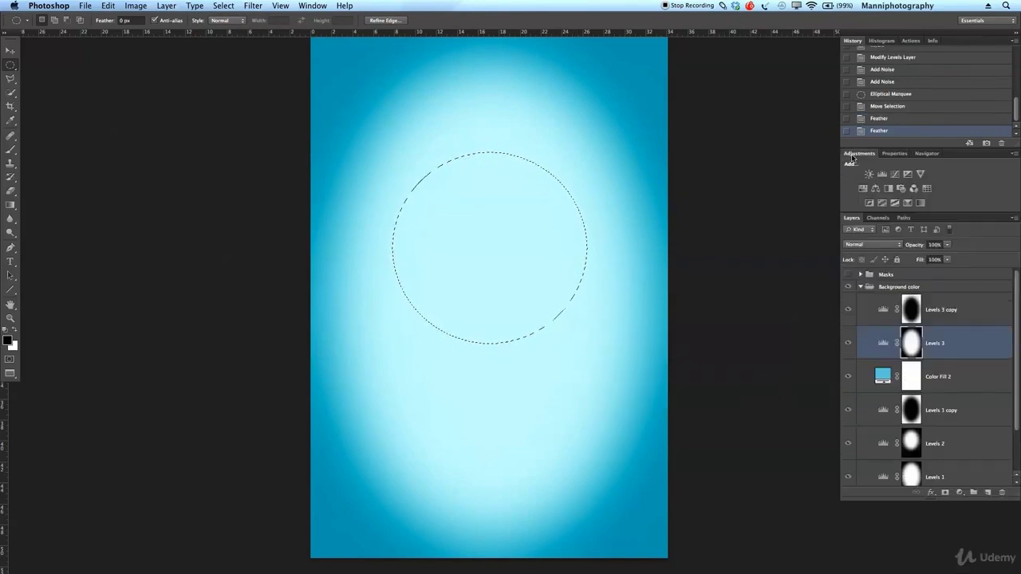
{"action": "left_click", "coordinate": [882, 174]}
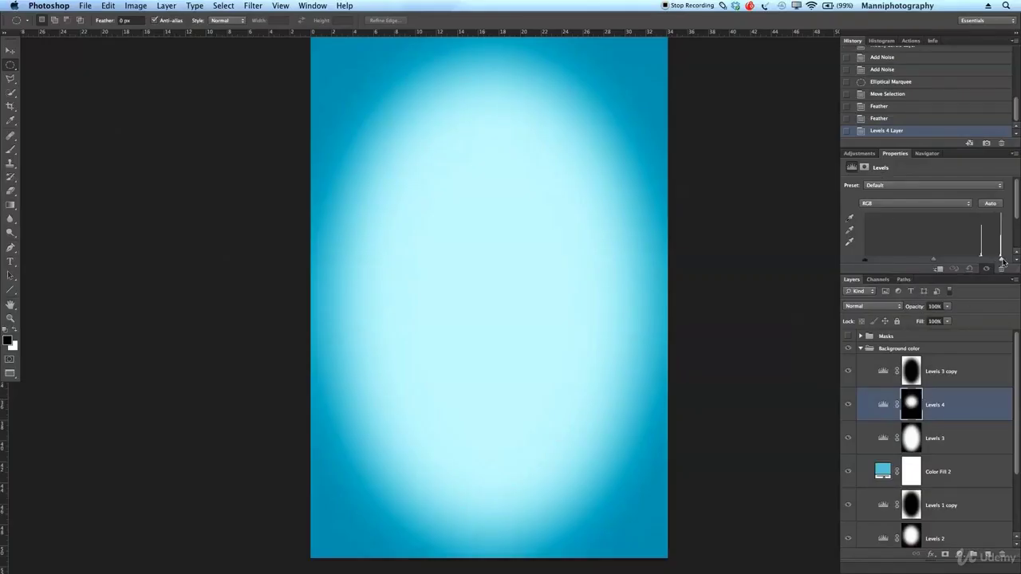
{"action": "left_click_drag", "start_coordinate": [989, 261], "coordinate": [988, 261]}
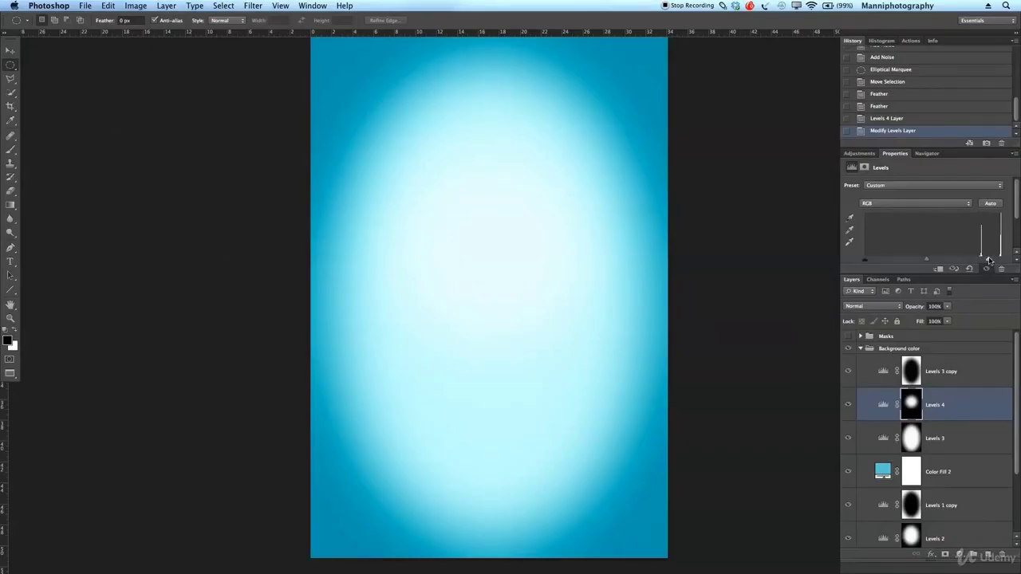
{"action": "mouse_move", "coordinate": [988, 261]}
{"action": "left_mouse_down"}
{"action": "mouse_move", "coordinate": [1008, 259]}
{"action": "mouse_move", "coordinate": [954, 265]}
{"action": "mouse_move", "coordinate": [1015, 268]}
{"action": "mouse_move", "coordinate": [985, 268]}
{"action": "left_mouse_up"}
- Preview red and dark green colors for the Color Fill 2 layer and discard the color change
{"action": "left_click_drag", "start_coordinate": [1017, 385], "coordinate": [1018, 397]}
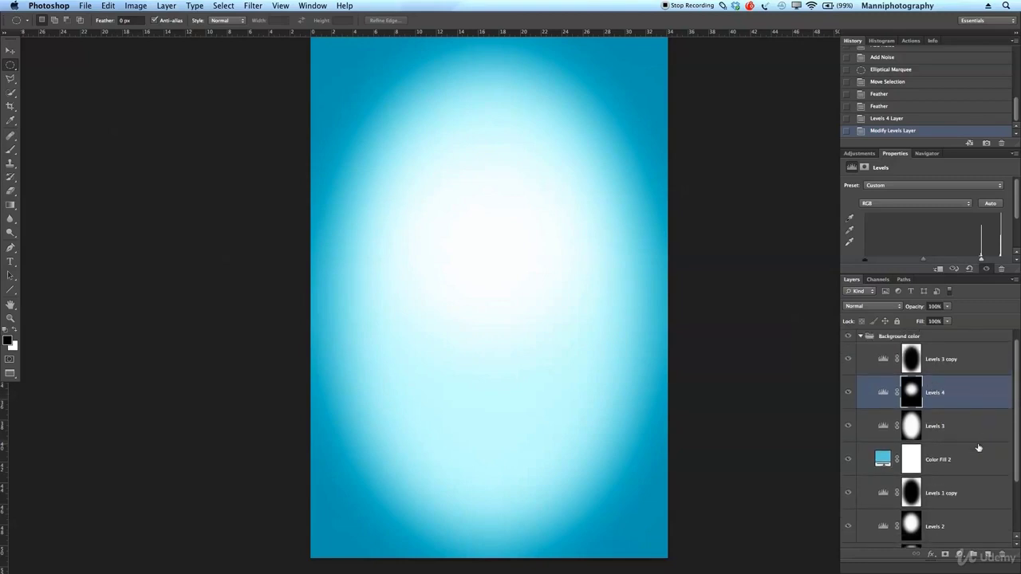
{"action": "left_click", "coordinate": [912, 462]}
{"action": "left_click", "coordinate": [913, 462]}
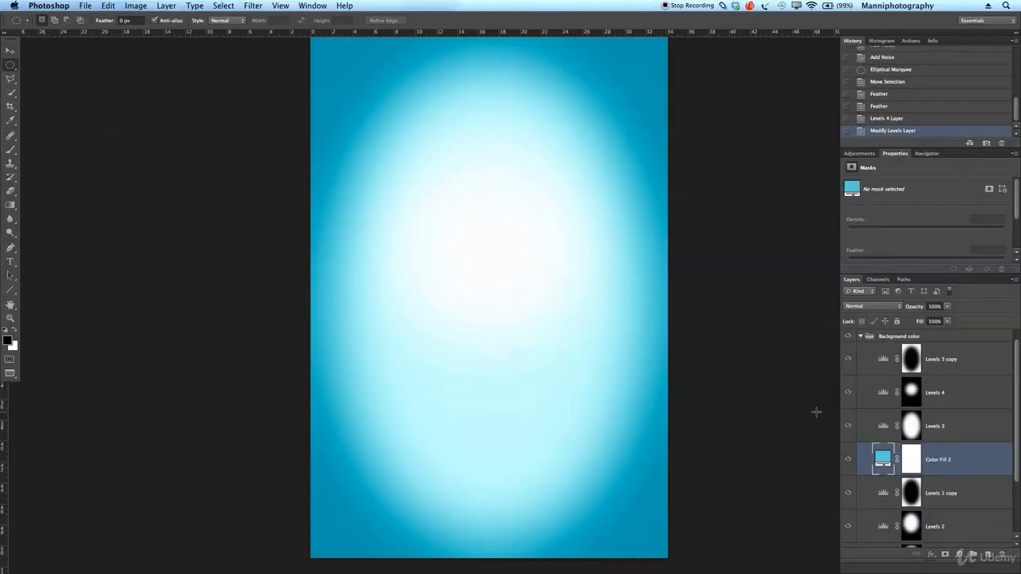
{"action": "double_click", "coordinate": [883, 461]}
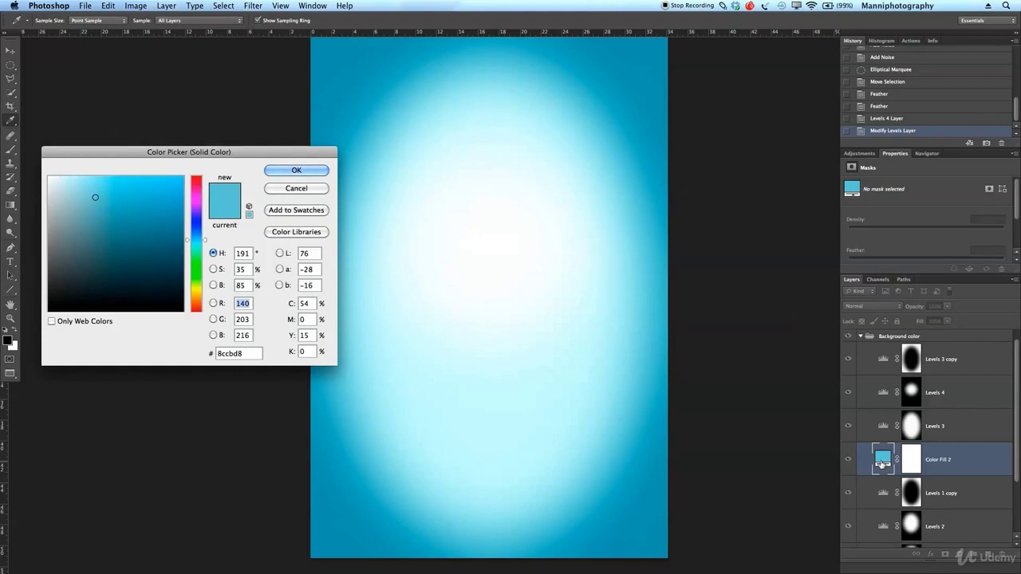
{"action": "left_click_drag", "start_coordinate": [171, 145], "coordinate": [139, 138]}
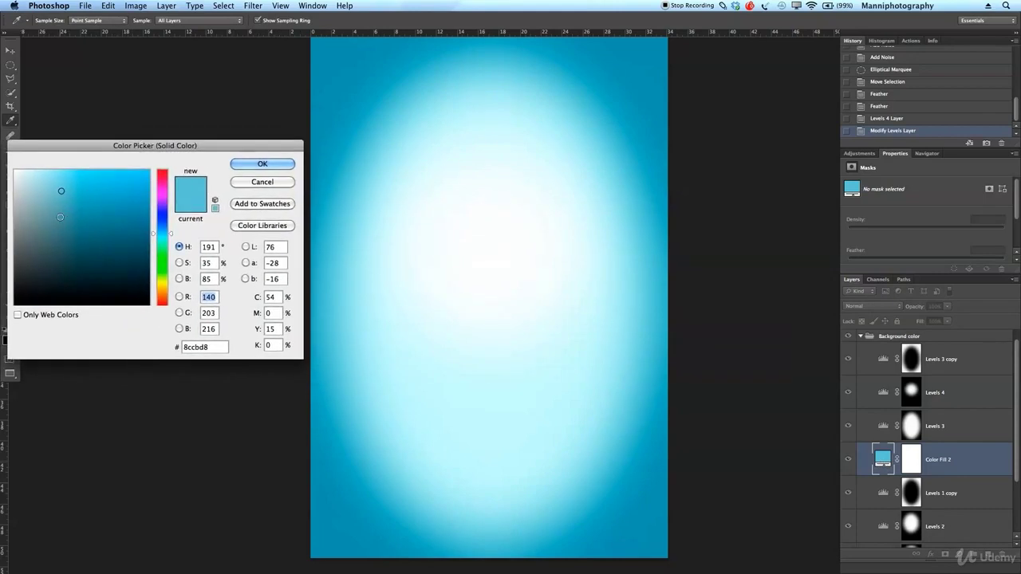
{"action": "left_click", "coordinate": [162, 172]}
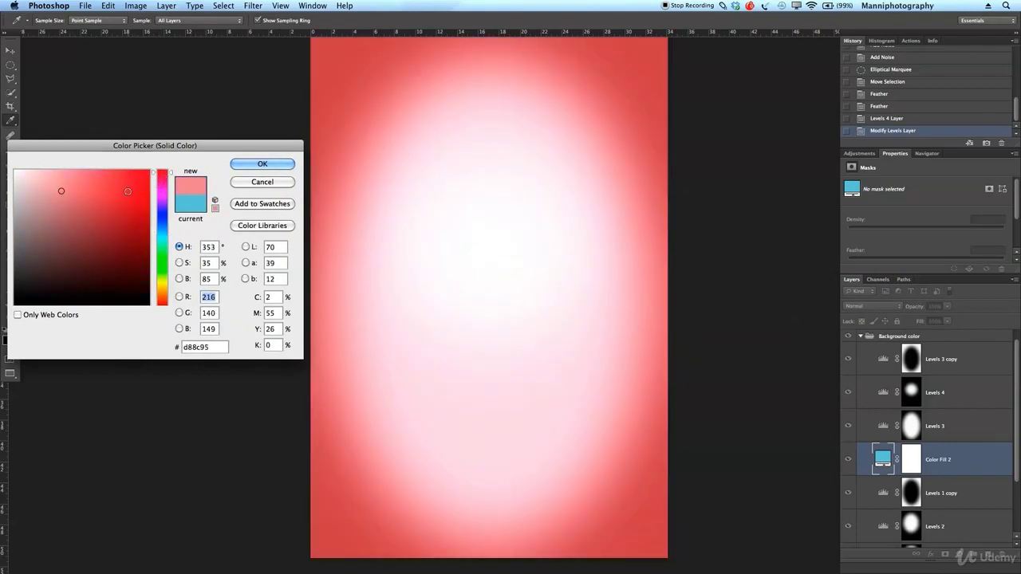
{"action": "left_click", "coordinate": [98, 189]}
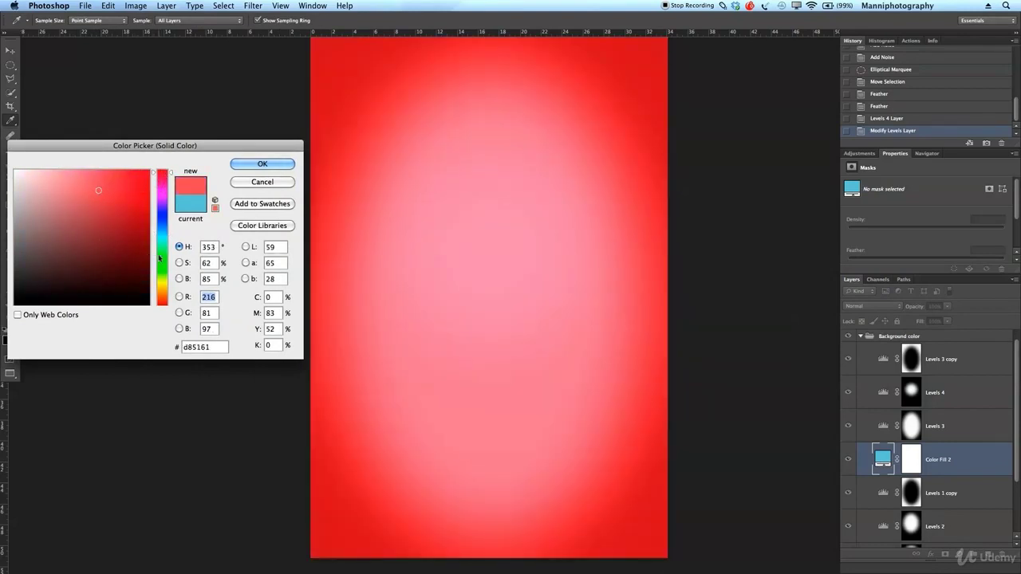
{"action": "left_click", "coordinate": [161, 255]}
{"action": "left_click", "coordinate": [79, 231]}
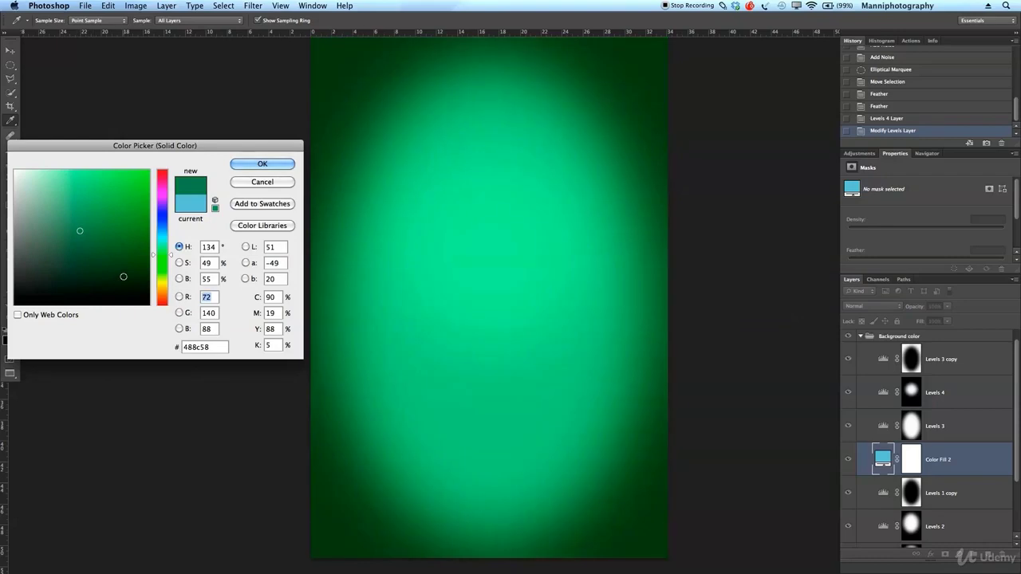
{"action": "left_click", "coordinate": [131, 260]}
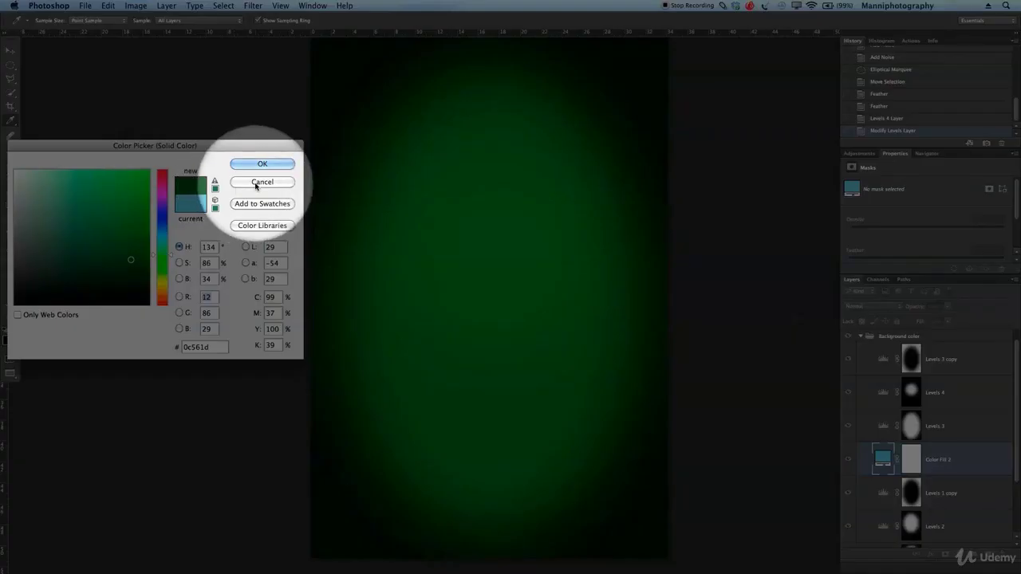
{"action": "left_click", "coordinate": [260, 181]}
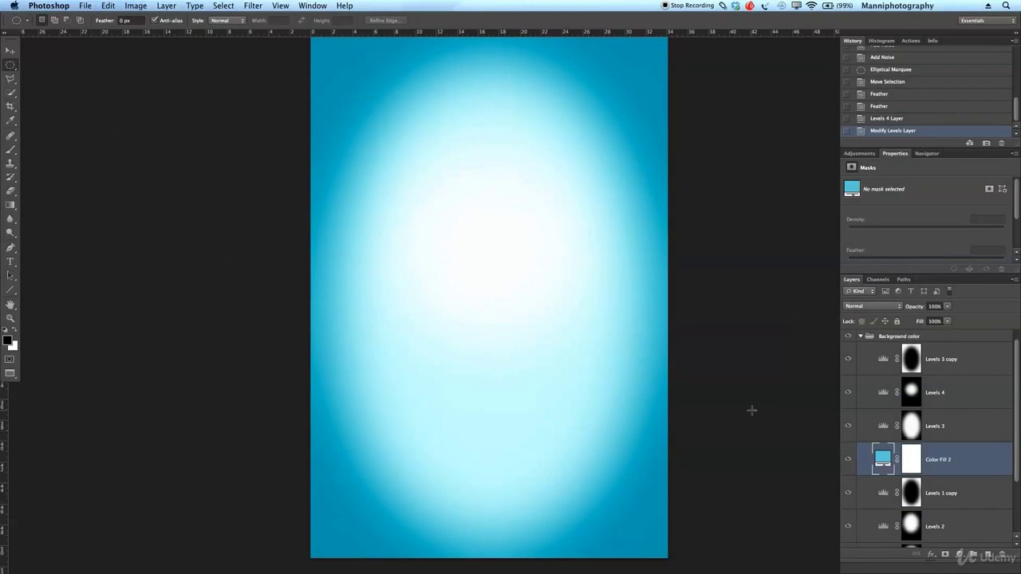
- Group the layers from Color Fill 2 up to Levels 3 copy and name the group New background
{"action": "scroll", "coordinate": [1018, 443], "scroll_direction": "up", "scroll_amount": 1}
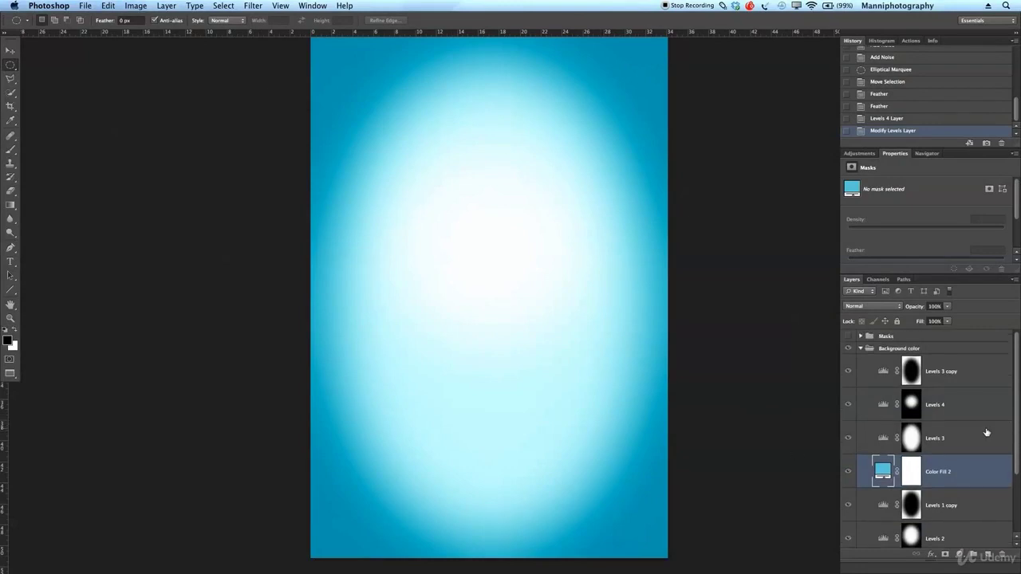
{"action": "left_click", "coordinate": [958, 445], "text": "shift"}
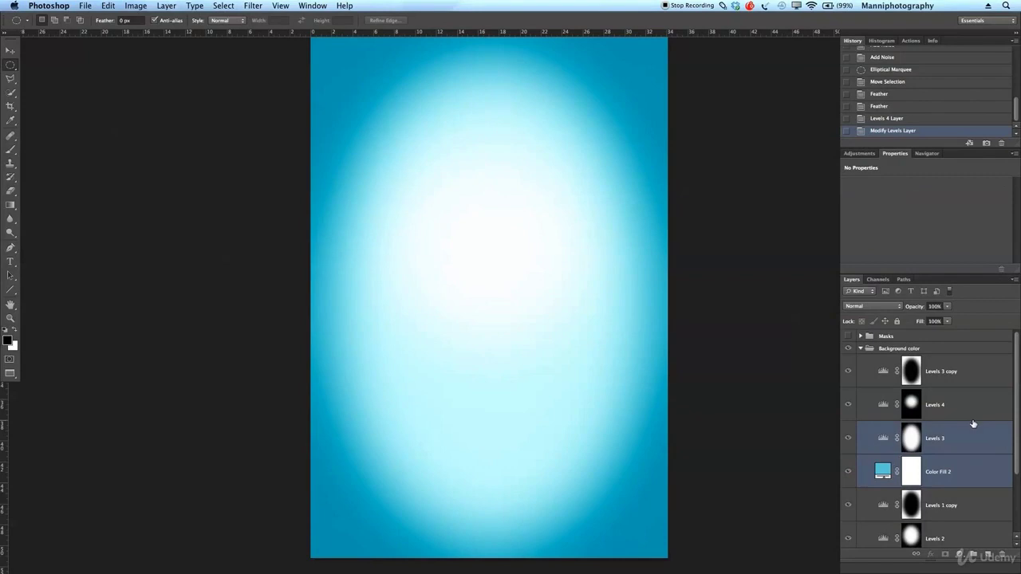
{"action": "left_click", "coordinate": [973, 407], "text": "shift"}
{"action": "left_click", "coordinate": [972, 378], "text": "shift"}
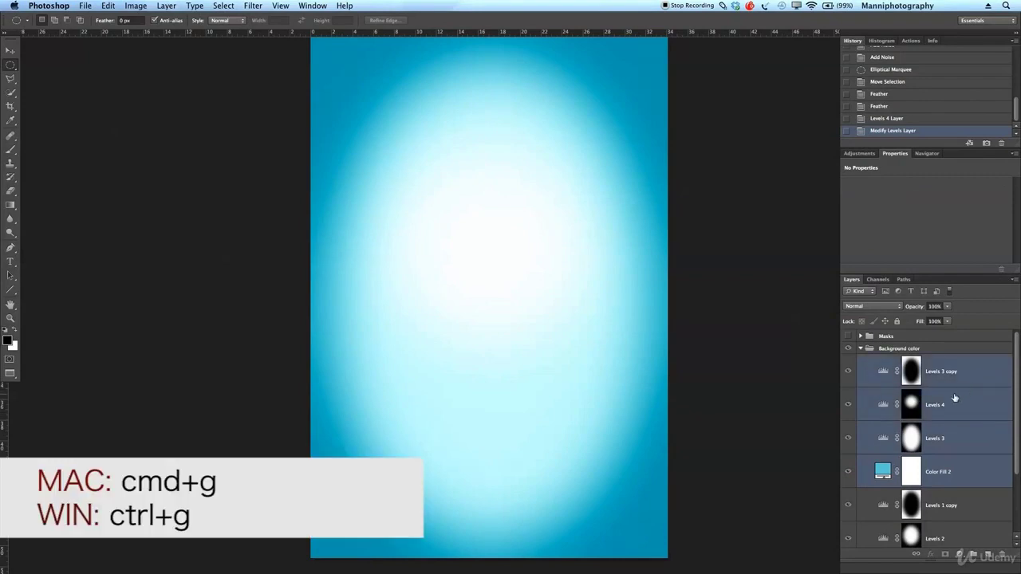
{"action": "key", "text": "super+g"}
{"action": "double_click", "coordinate": [904, 360]}
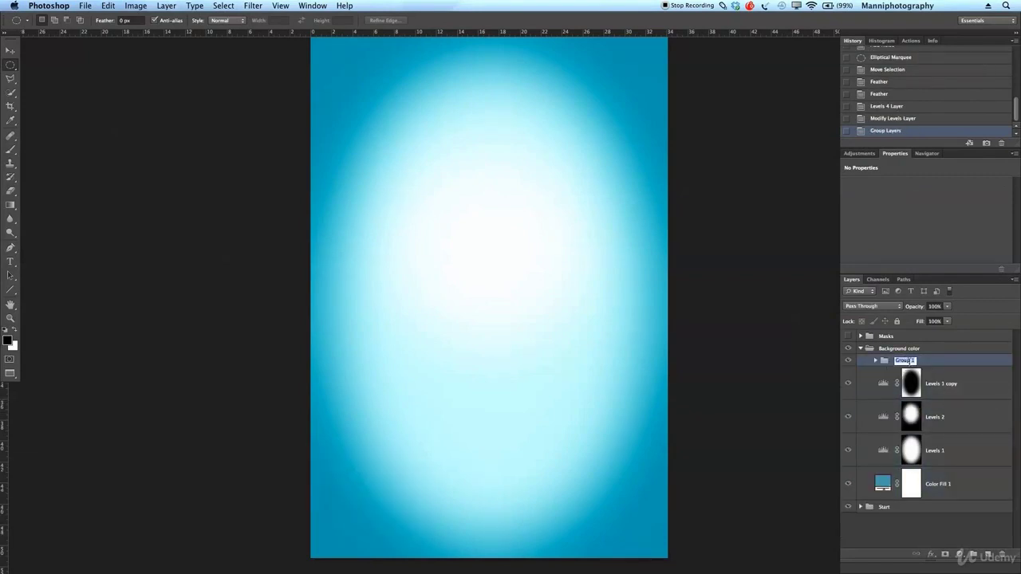
{"action": "type", "text": "B"}
{"action": "key", "text": "Return"}
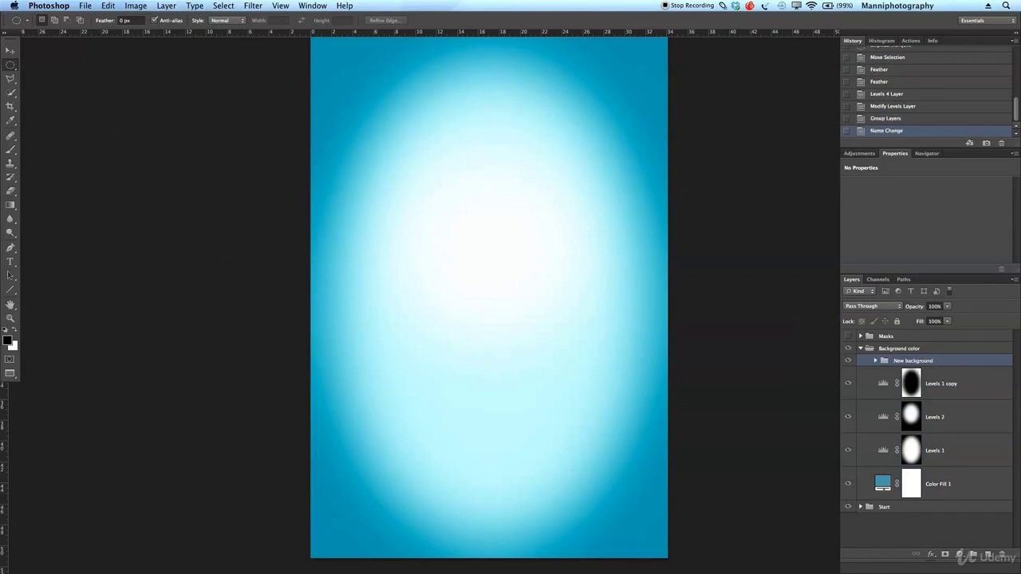
- Compare the backdrop with and without the New background group by switching its visibility repeatedly
{"action": "left_click", "coordinate": [849, 361]}
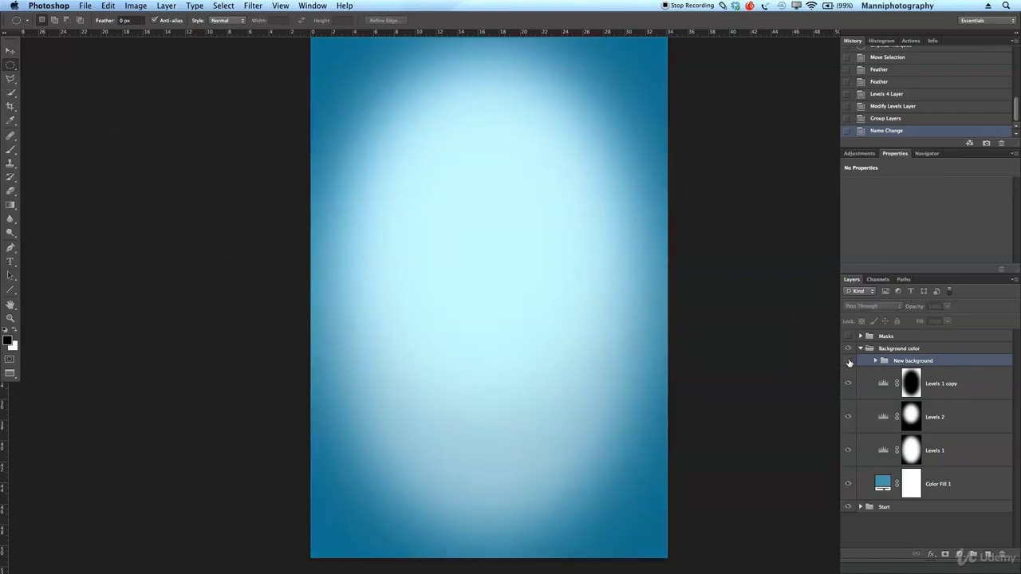
{"action": "left_click", "coordinate": [849, 361]}
{"action": "left_click", "coordinate": [848, 362]}
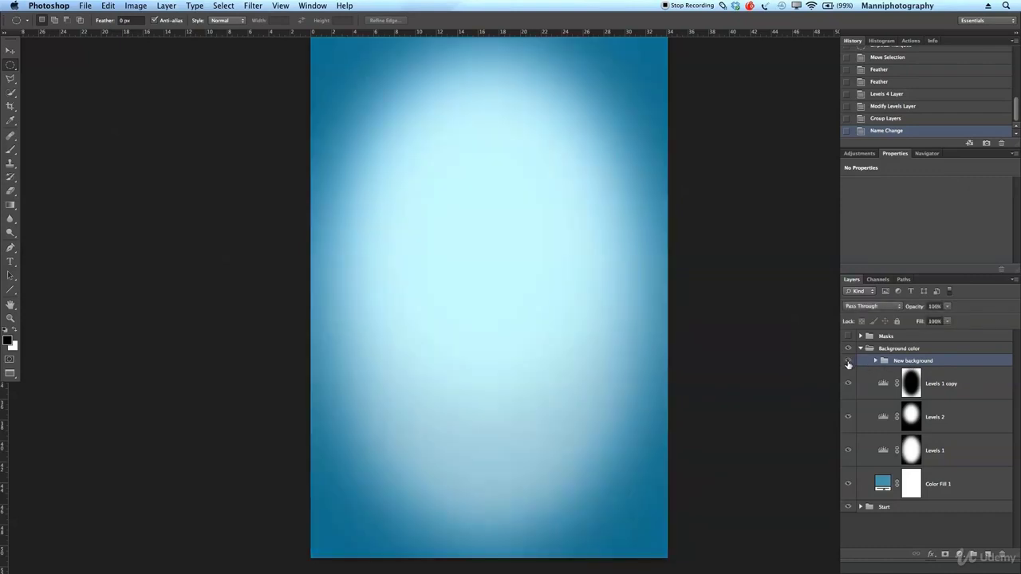
{"action": "left_click", "coordinate": [848, 361]}
{"action": "left_click", "coordinate": [849, 361]}
{"action": "left_click", "coordinate": [849, 361]}
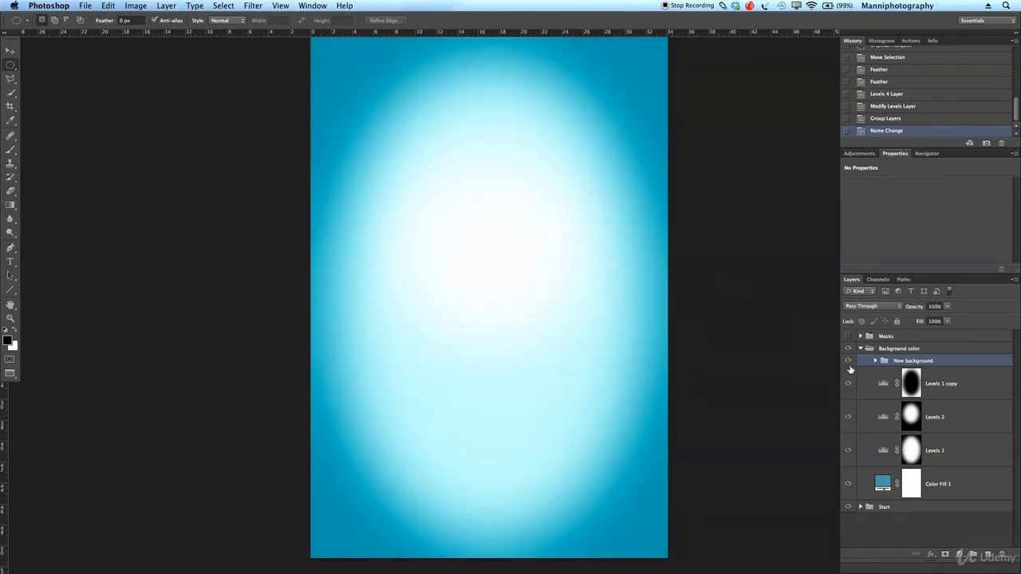
{"action": "left_click", "coordinate": [848, 361]}
{"action": "left_click", "coordinate": [848, 362]}
{"action": "left_click", "coordinate": [848, 362]}
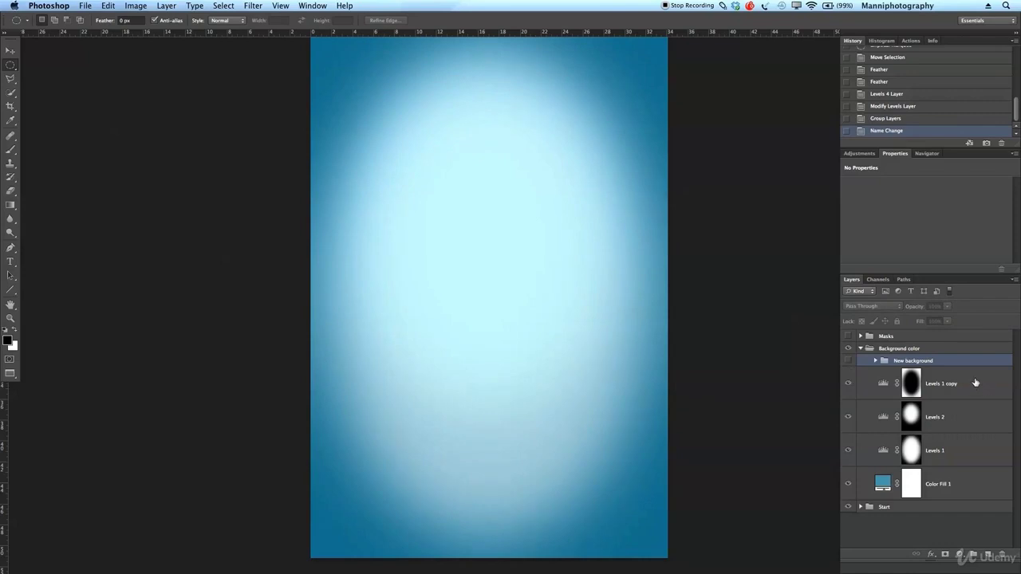
- Make the New background and Masks groups visible and collapse the Background color group
{"action": "left_click", "coordinate": [861, 349]}
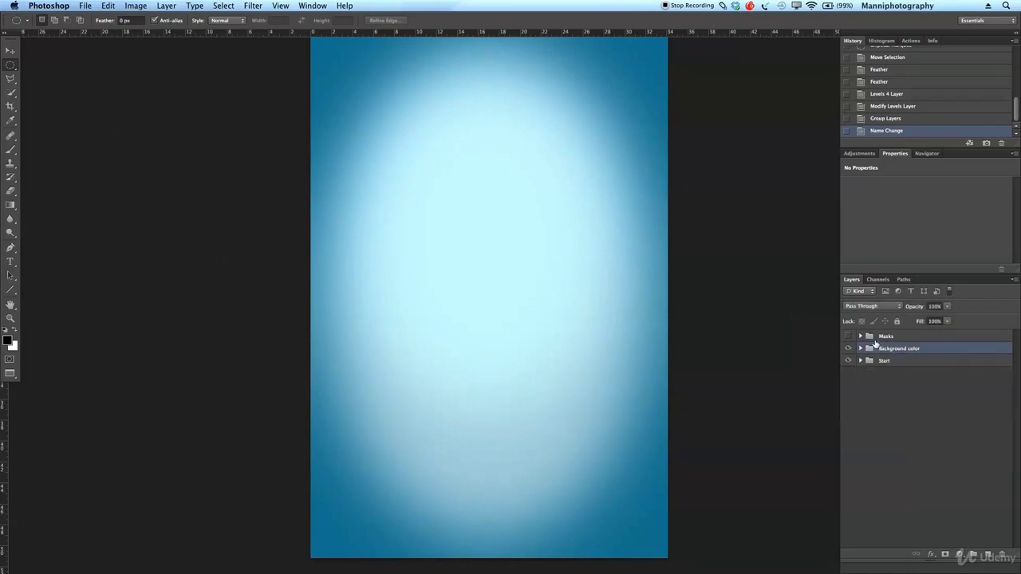
{"action": "left_click", "coordinate": [860, 349]}
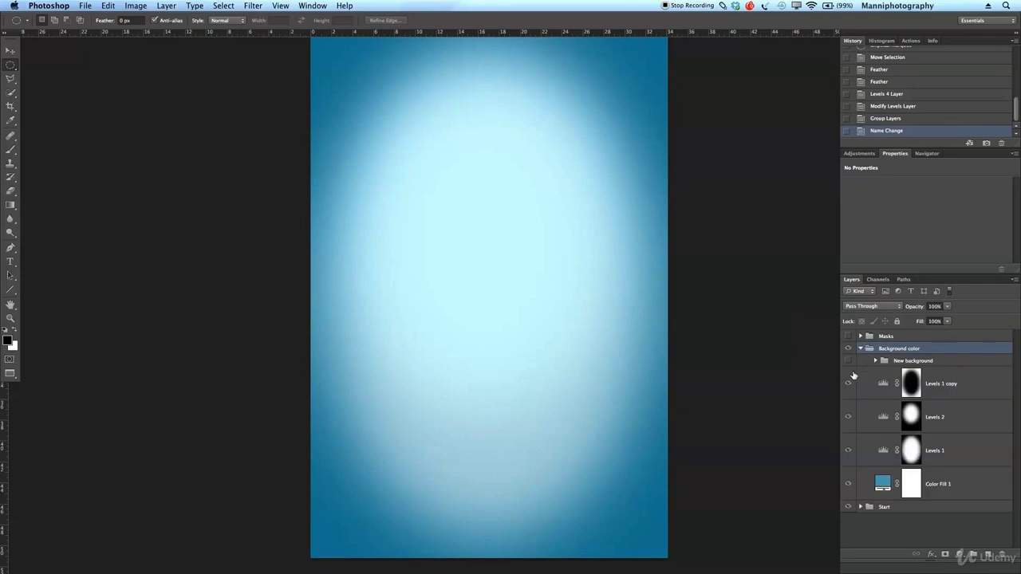
{"action": "left_click", "coordinate": [848, 362]}
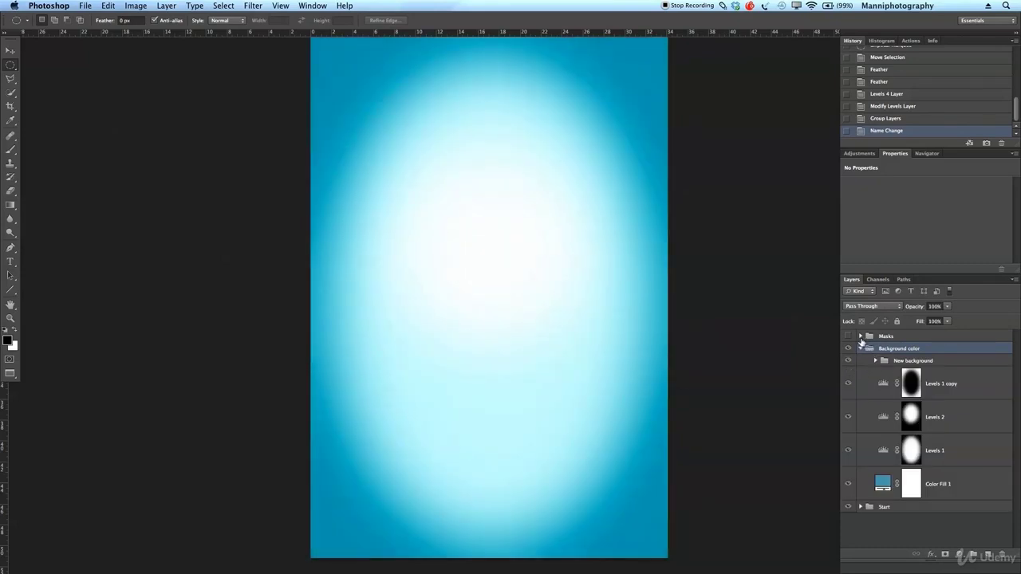
{"action": "left_click", "coordinate": [860, 349]}
{"action": "left_click", "coordinate": [849, 336]}
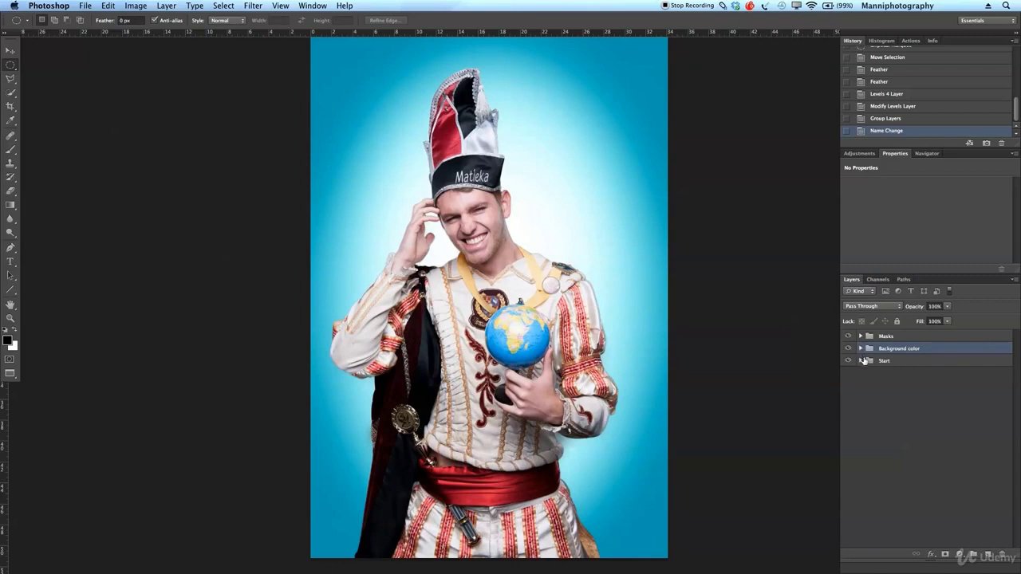
- Duplicate the Camera Raw layer in the Start group and move the copy above the Masks group
{"action": "left_click", "coordinate": [861, 361]}
{"action": "left_click", "coordinate": [917, 387]}
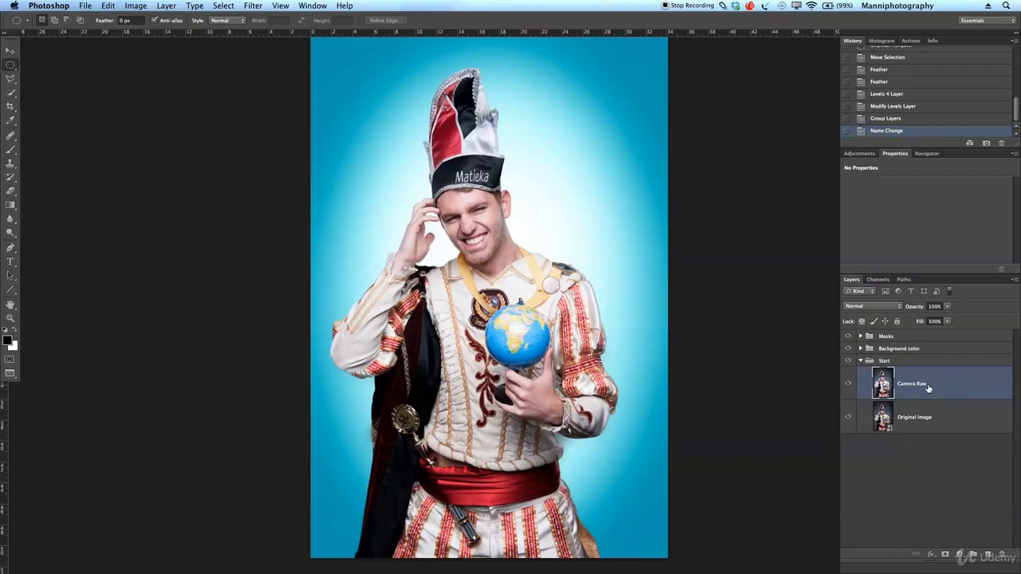
{"action": "key", "text": "ctrl+j"}
{"action": "left_click_drag", "start_coordinate": [913, 386], "coordinate": [883, 336]}
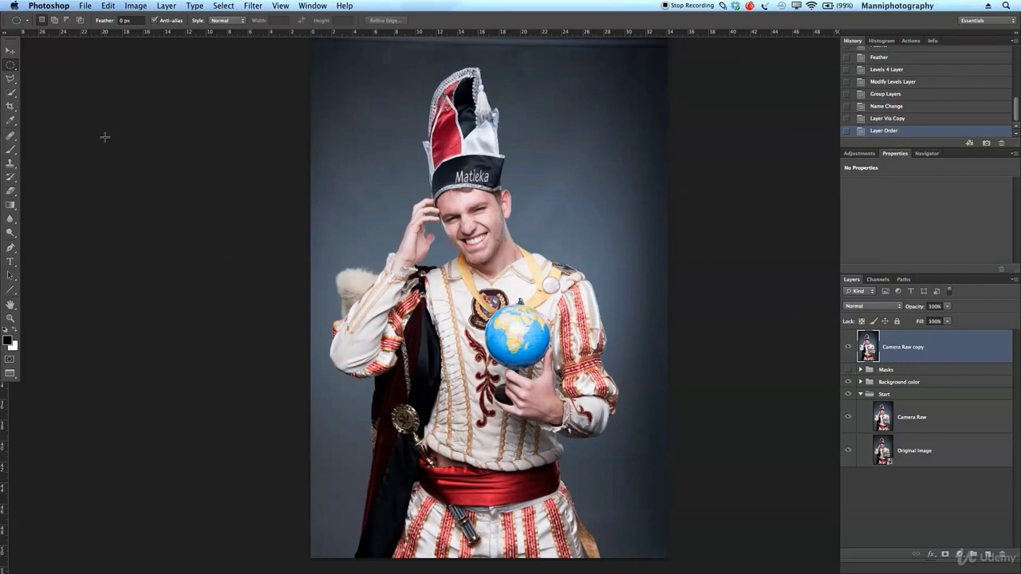
- Select the costumed man on the Camera Raw copy layer with the Quick Selection tool, adapting the brush size between strokes
{"action": "left_click_drag", "start_coordinate": [11, 94], "coordinate": [79, 89]}
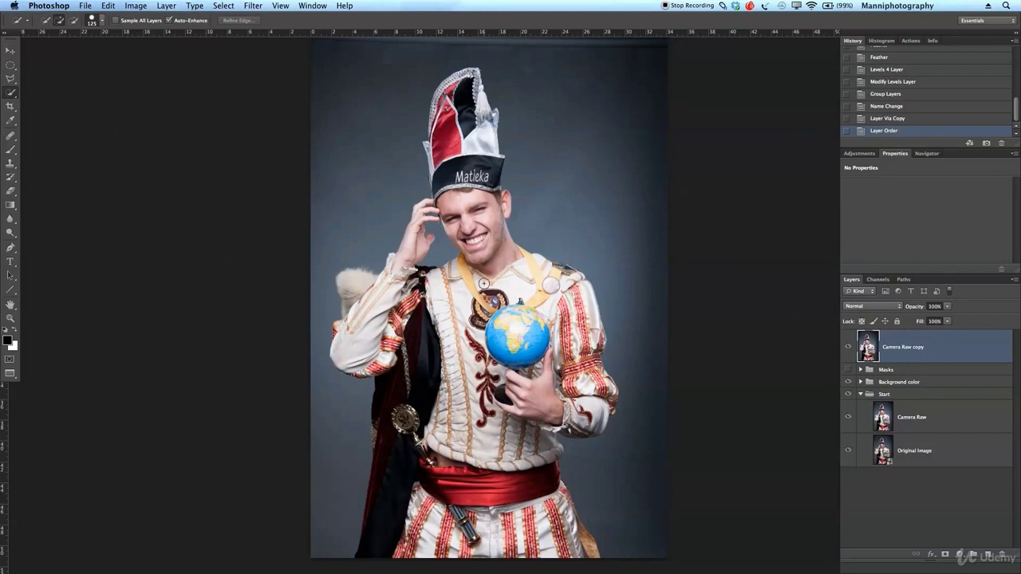
{"action": "key", "text": "bracketright"}
{"action": "key", "text": "bracketright"}
{"action": "key", "text": "bracketright"}
{"action": "key", "text": "bracketright"}
{"action": "mouse_move", "coordinate": [474, 144]}
{"action": "left_mouse_down"}
{"action": "mouse_move", "coordinate": [513, 386]}
{"action": "mouse_move", "coordinate": [508, 376]}
{"action": "mouse_move", "coordinate": [517, 317]}
{"action": "mouse_move", "coordinate": [538, 396]}
{"action": "left_mouse_up"}
{"action": "key", "text": "bracketleft"}
{"action": "key", "text": "bracketleft"}
{"action": "key", "text": "bracketleft"}
{"action": "key", "text": "bracketleft"}
{"action": "mouse_move", "coordinate": [522, 256]}
{"action": "left_mouse_down"}
{"action": "mouse_move", "coordinate": [420, 210]}
{"action": "mouse_move", "coordinate": [438, 319]}
{"action": "mouse_move", "coordinate": [442, 259]}
{"action": "left_mouse_up"}
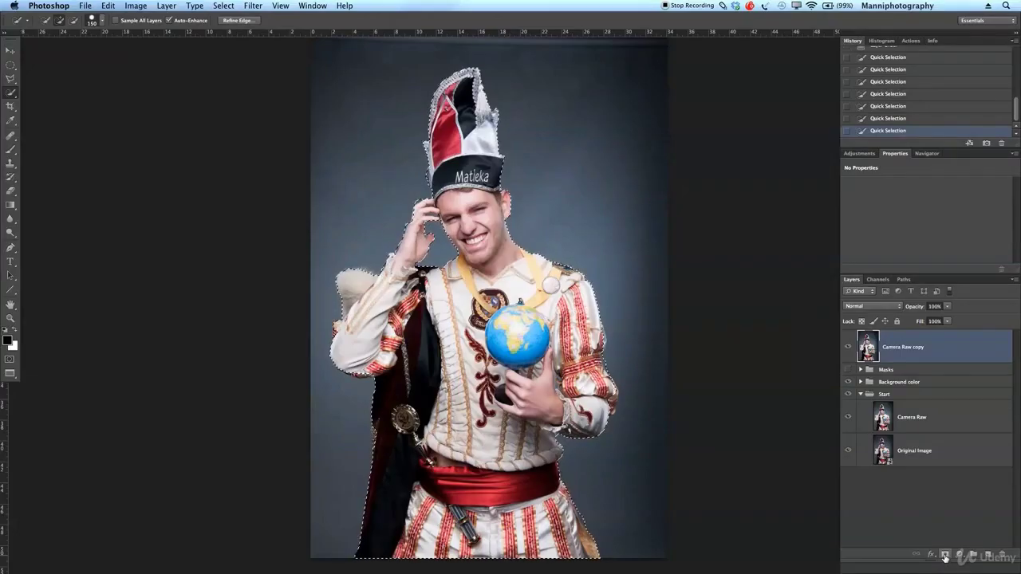
- Add a layer mask from the selection to the Camera Raw copy layer and open Refine Mask with the On Layers view
{"action": "left_click", "coordinate": [945, 555]}
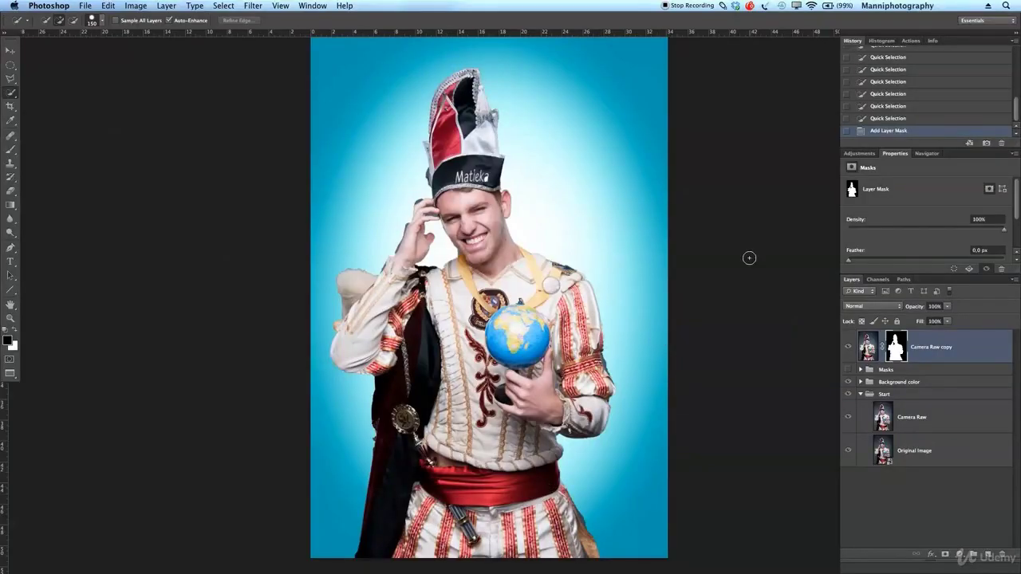
{"action": "right_click", "coordinate": [894, 355]}
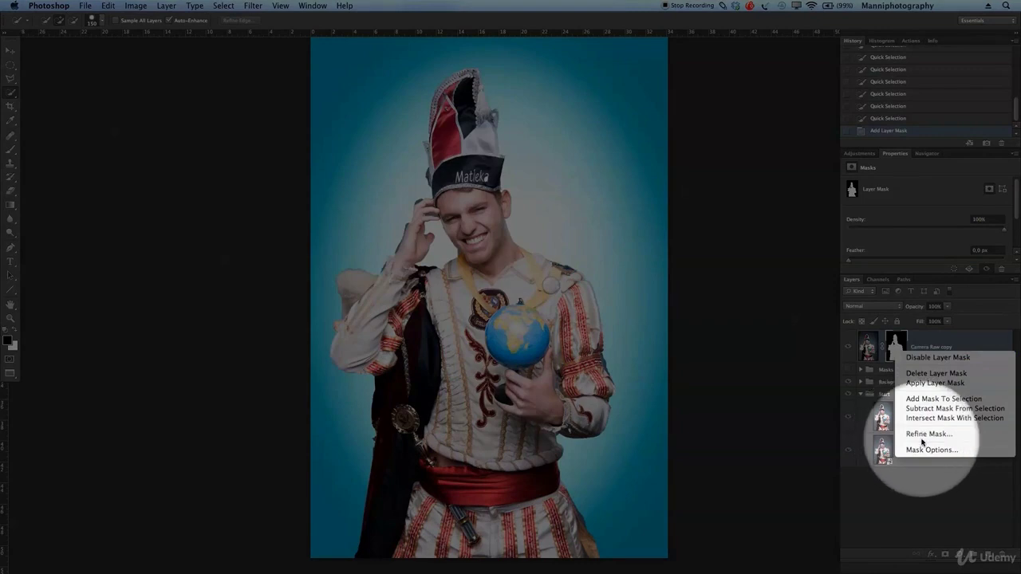
{"action": "left_click", "coordinate": [927, 434]}
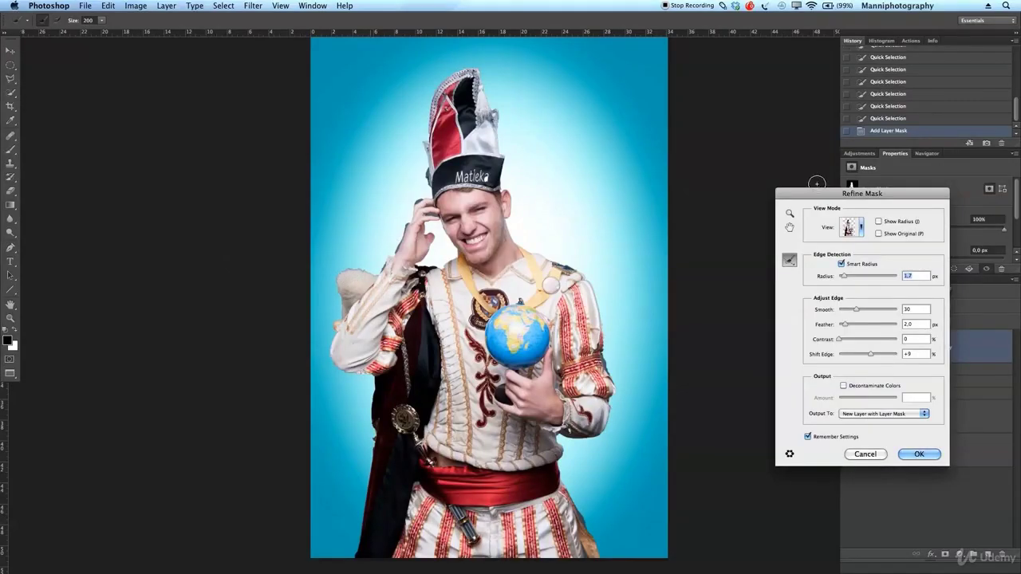
{"action": "left_click_drag", "start_coordinate": [816, 193], "coordinate": [104, 107]}
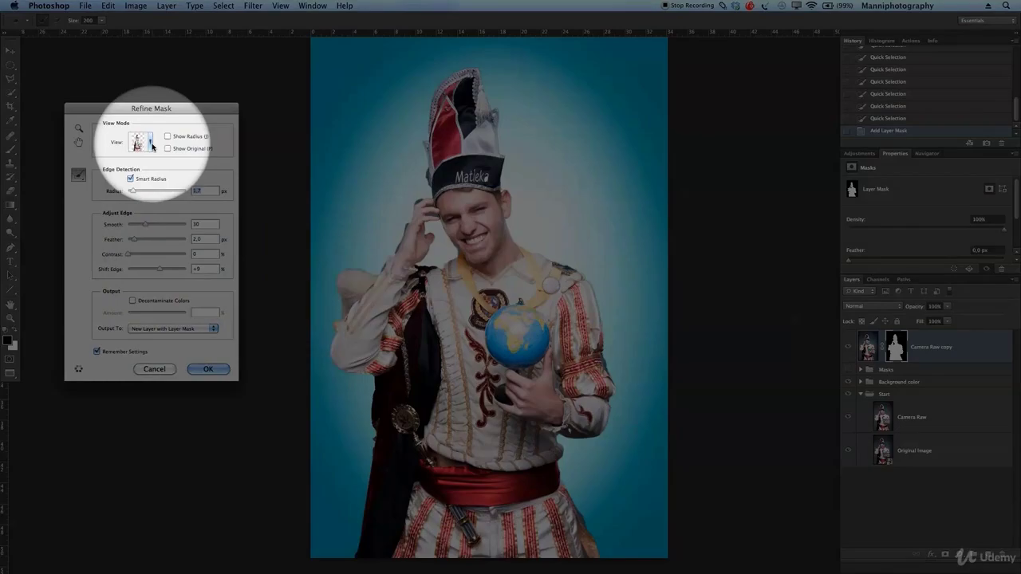
{"action": "left_click", "coordinate": [139, 142]}
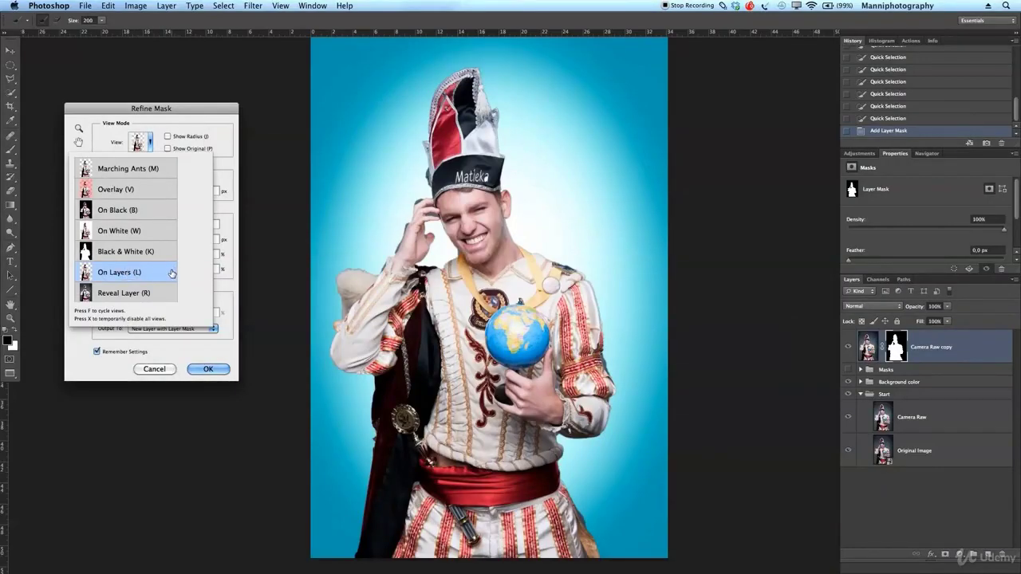
{"action": "left_click", "coordinate": [174, 271]}
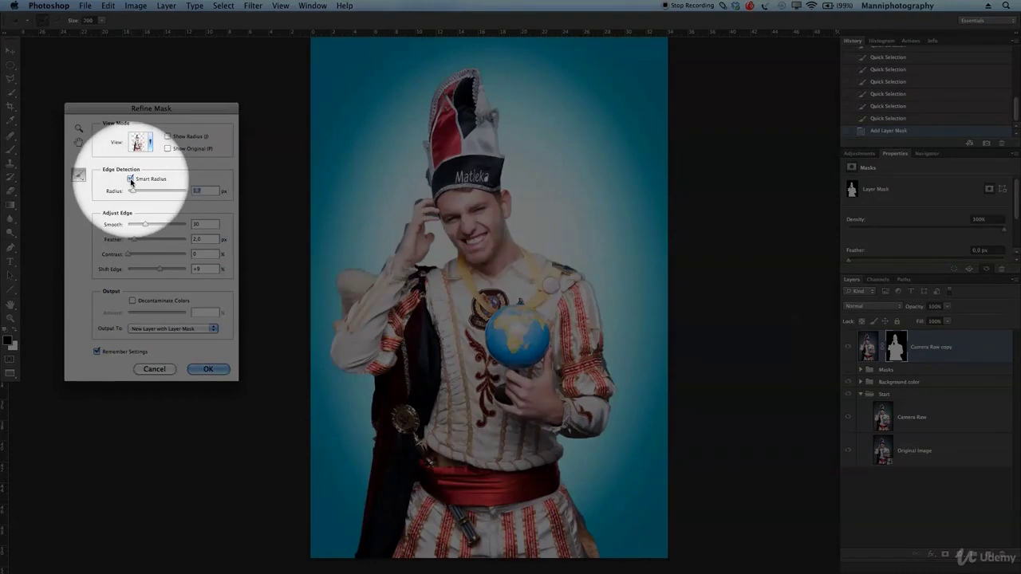
- Set the mask refinement's contrast to 10% and brush the refine radius along the edges of the hat, neck, shoulder and sleeve
{"action": "double_click", "coordinate": [199, 190]}
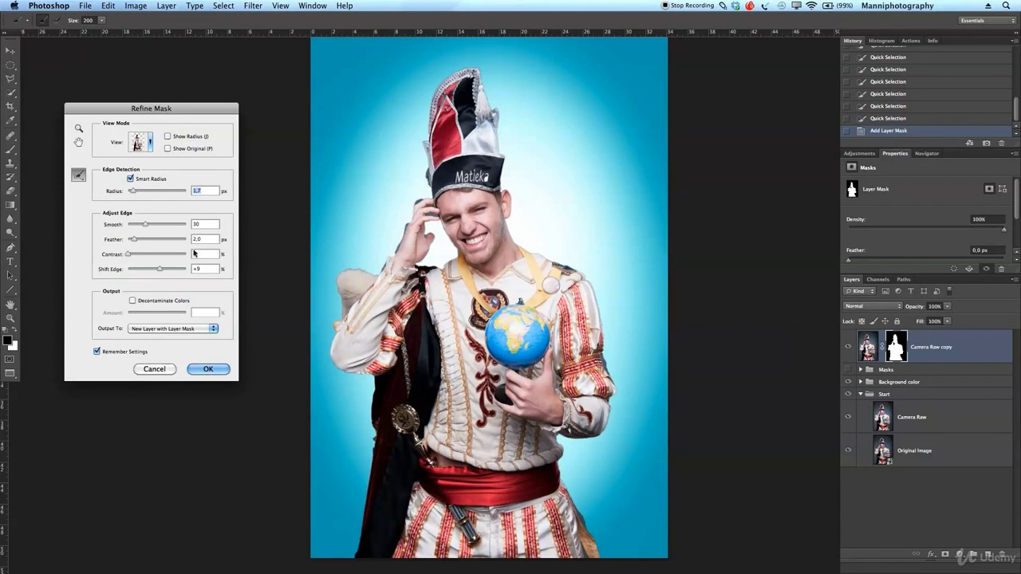
{"action": "left_click", "coordinate": [131, 256]}
{"action": "left_click_drag", "start_coordinate": [131, 257], "coordinate": [134, 257]}
{"action": "mouse_move", "coordinate": [424, 169]}
{"action": "left_mouse_down"}
{"action": "mouse_move", "coordinate": [427, 95]}
{"action": "mouse_move", "coordinate": [438, 75]}
{"action": "mouse_move", "coordinate": [481, 63]}
{"action": "mouse_move", "coordinate": [495, 112]}
{"action": "mouse_move", "coordinate": [497, 104]}
{"action": "mouse_move", "coordinate": [512, 237]}
{"action": "mouse_move", "coordinate": [582, 272]}
{"action": "mouse_move", "coordinate": [599, 294]}
{"action": "mouse_move", "coordinate": [616, 402]}
{"action": "mouse_move", "coordinate": [606, 366]}
{"action": "left_mouse_up"}
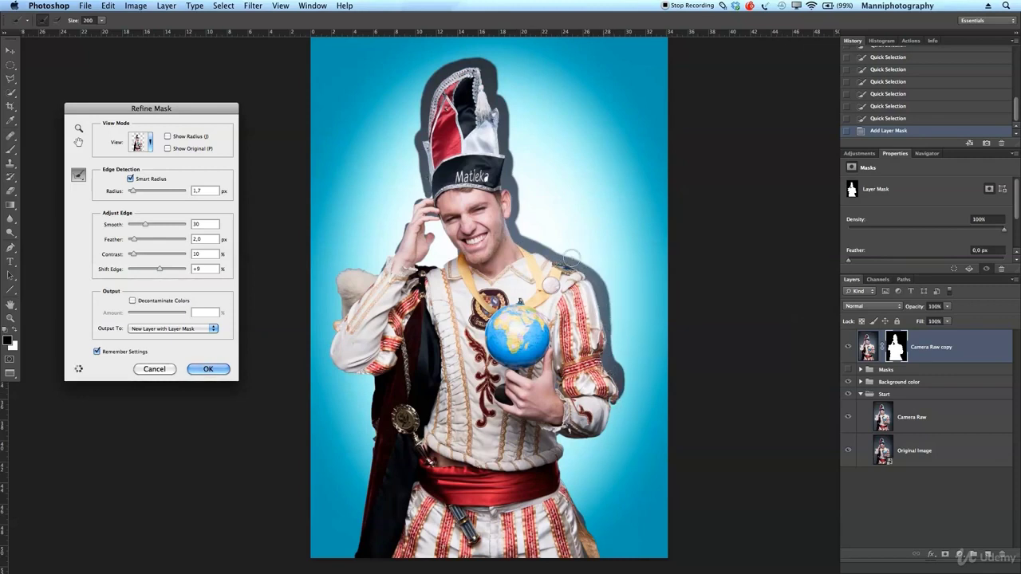
{"action": "left_click_drag", "start_coordinate": [460, 62], "coordinate": [455, 66]}
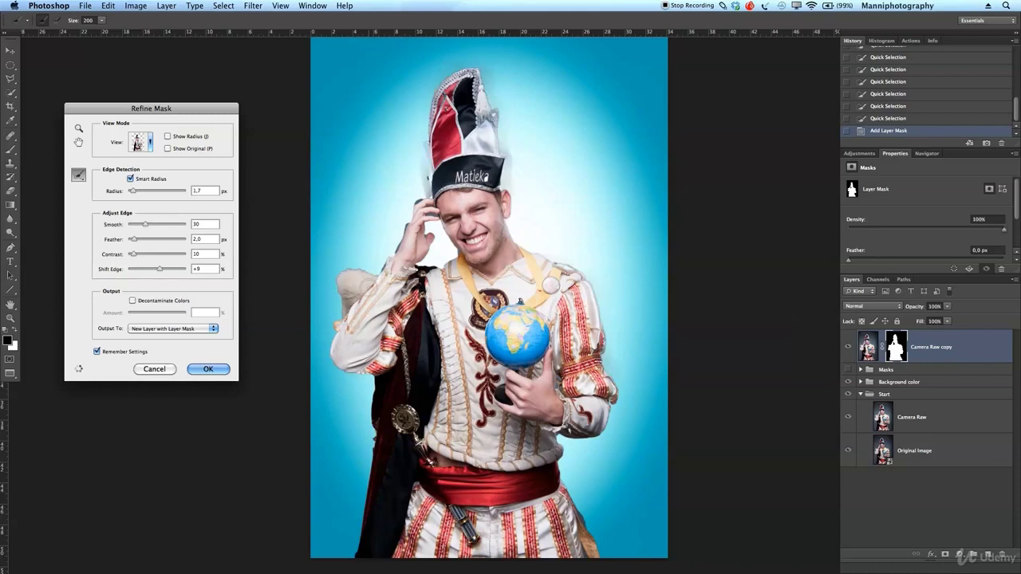
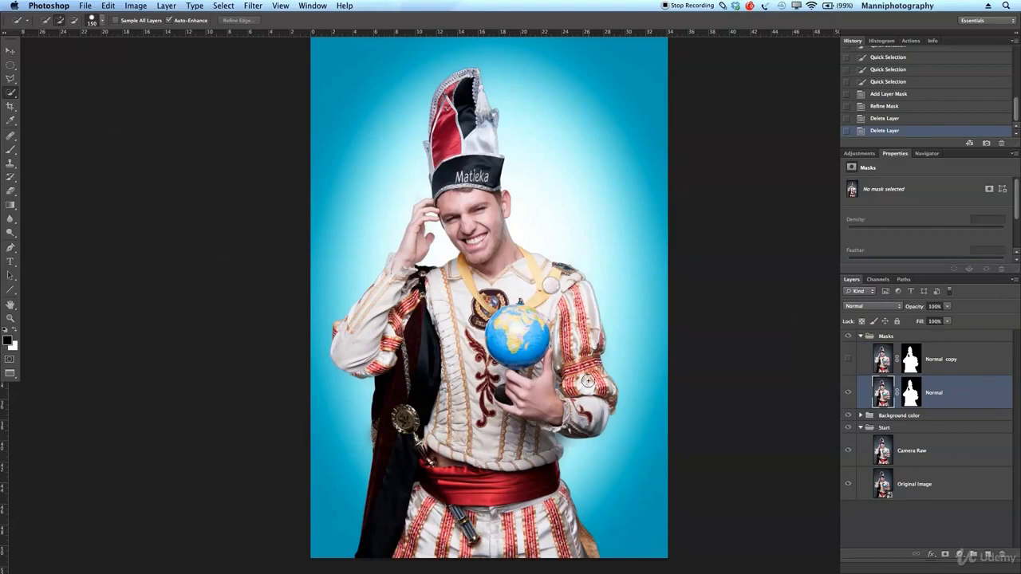
- Examine the Normal layer's cutout edge around the hat up close, from the headband to the trimmed tip and tassel
{"action": "key", "text": "z"}
{"action": "mouse_move", "coordinate": [514, 227]}
{"action": "left_mouse_down"}
{"action": "mouse_move", "coordinate": [568, 225]}
{"action": "mouse_move", "coordinate": [559, 173]}
{"action": "mouse_move", "coordinate": [631, 367]}
{"action": "mouse_move", "coordinate": [467, 285]}
{"action": "mouse_move", "coordinate": [564, 377]}
{"action": "left_mouse_up"}
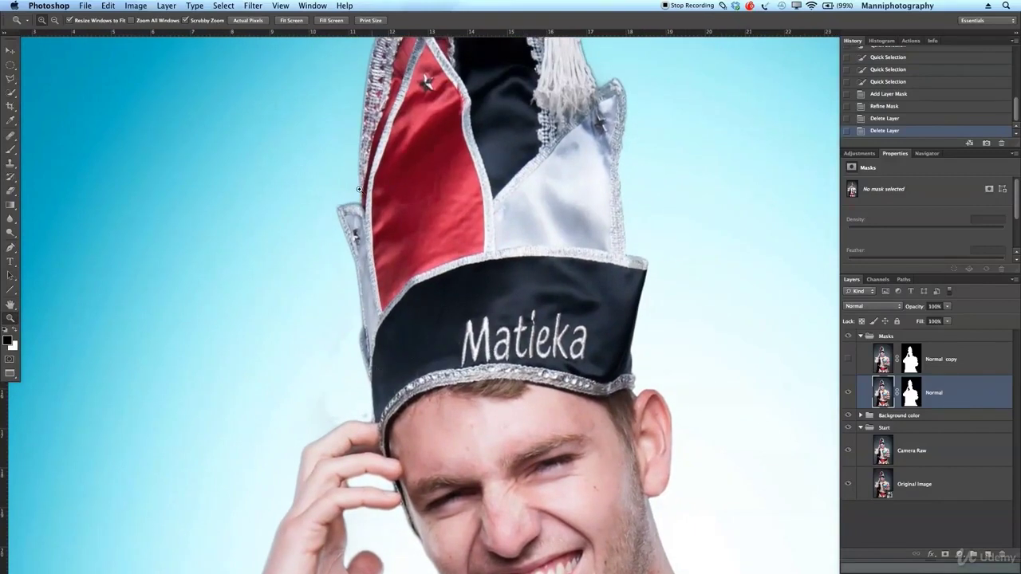
{"action": "left_click_drag", "start_coordinate": [348, 206], "coordinate": [379, 452]}
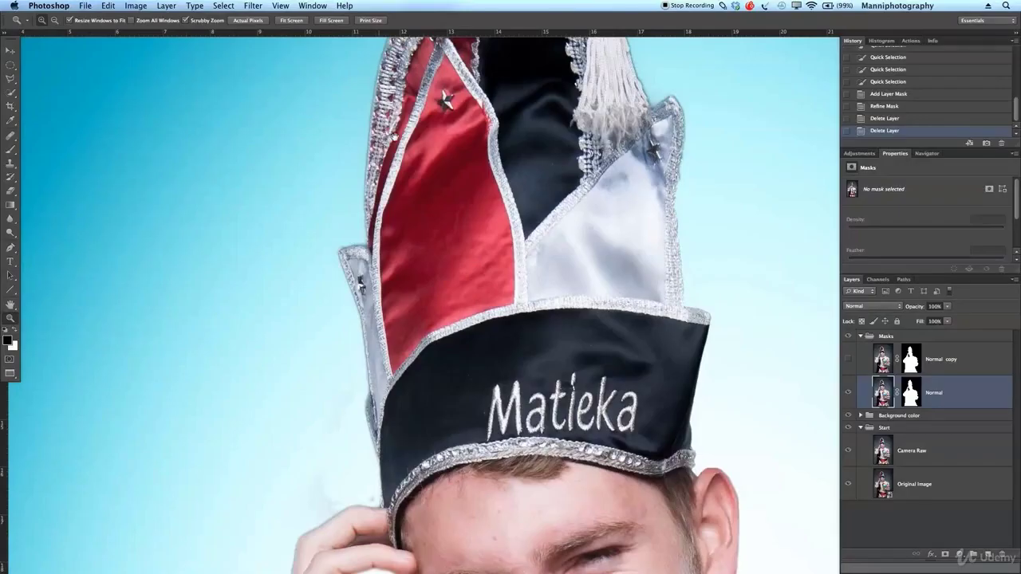
{"action": "left_click_drag", "start_coordinate": [375, 149], "coordinate": [372, 275]}
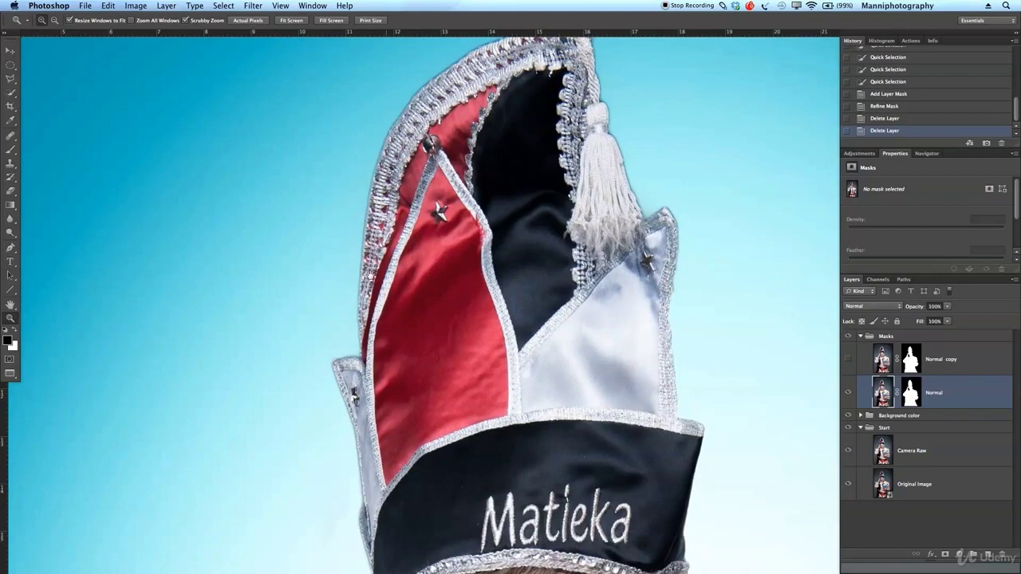
{"action": "left_click_drag", "start_coordinate": [497, 91], "coordinate": [498, 161]}
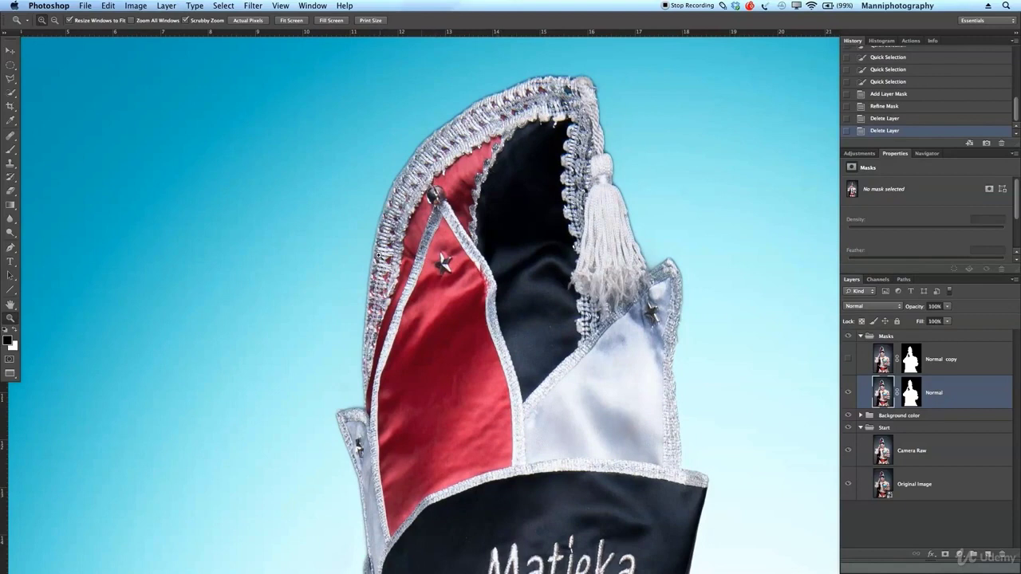
{"action": "mouse_move", "coordinate": [380, 211]}
{"action": "left_mouse_down"}
{"action": "mouse_move", "coordinate": [410, 137]}
{"action": "mouse_move", "coordinate": [535, 62]}
{"action": "mouse_move", "coordinate": [605, 113]}
{"action": "left_mouse_up"}
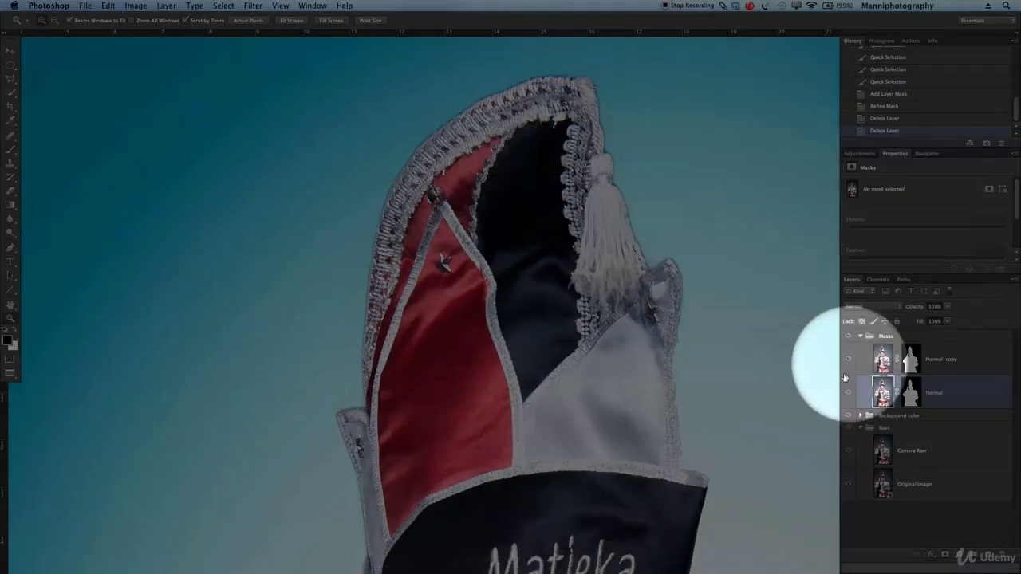
- Compare the hat edges of the Normal and Normal copy layers by switching Normal's visibility, leaving Normal hidden
{"action": "left_click", "coordinate": [848, 394]}
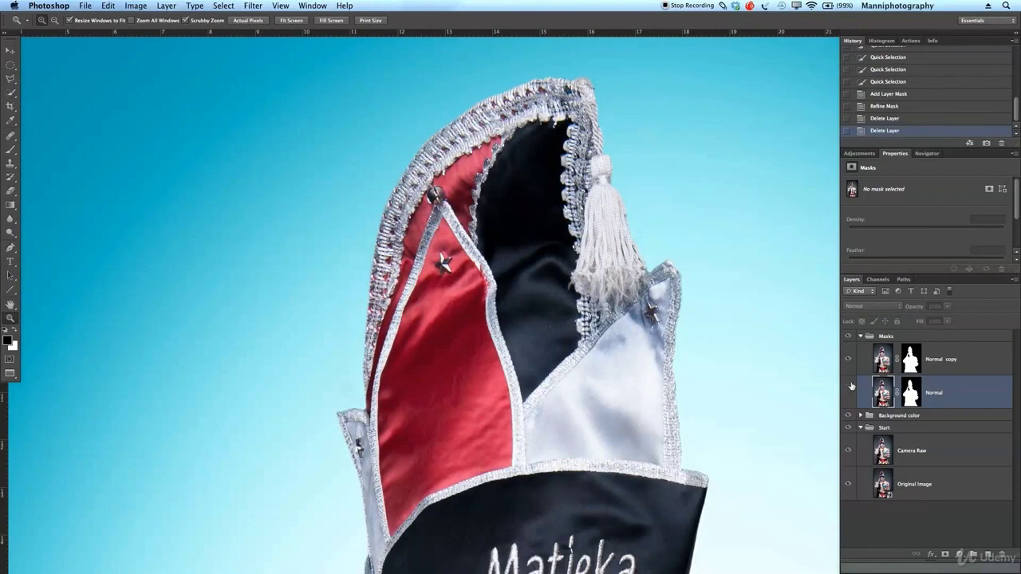
{"action": "left_click", "coordinate": [848, 395]}
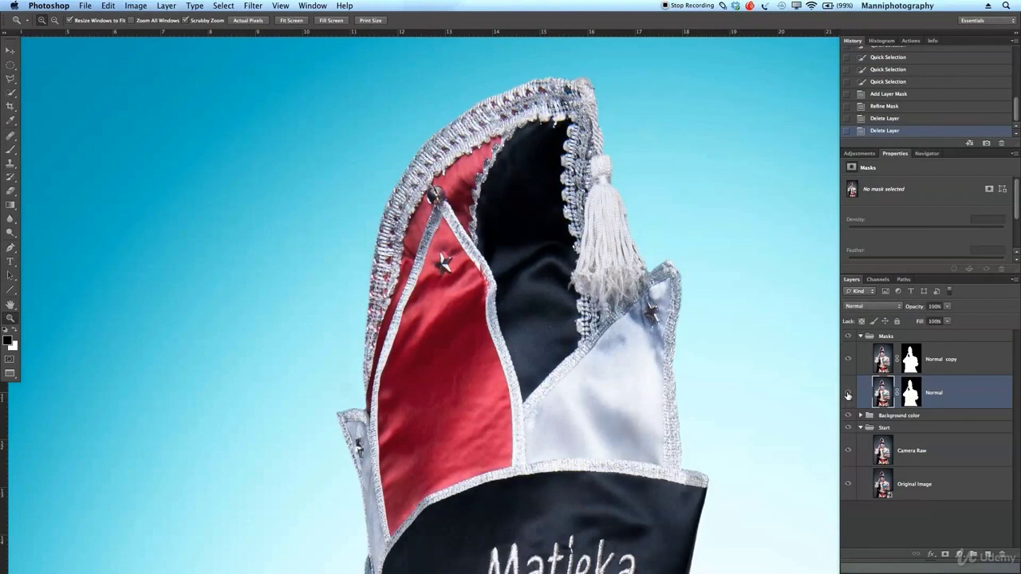
{"action": "left_click", "coordinate": [849, 402]}
{"action": "left_click", "coordinate": [849, 392]}
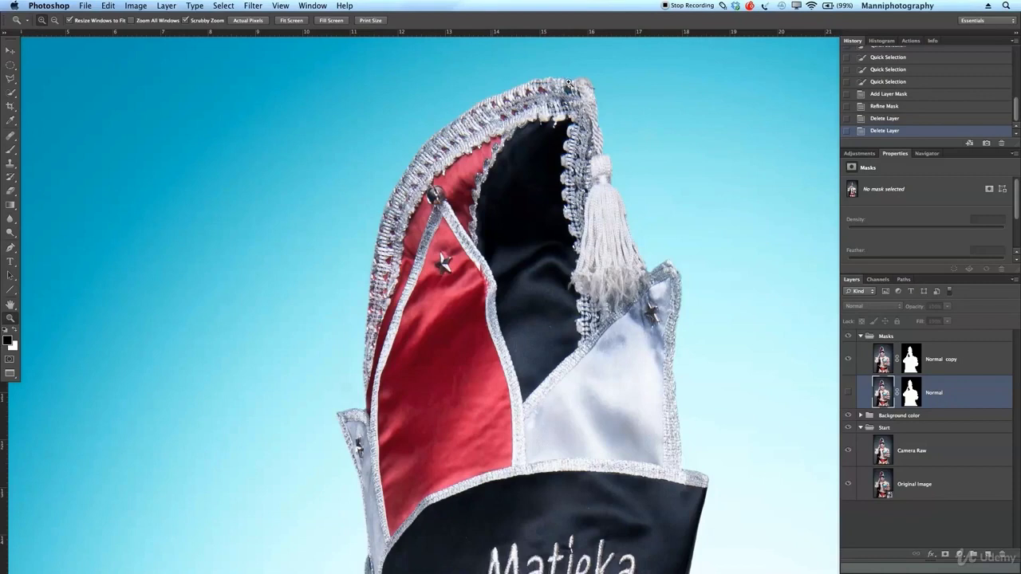
{"action": "left_click_drag", "start_coordinate": [521, 435], "coordinate": [487, 127]}
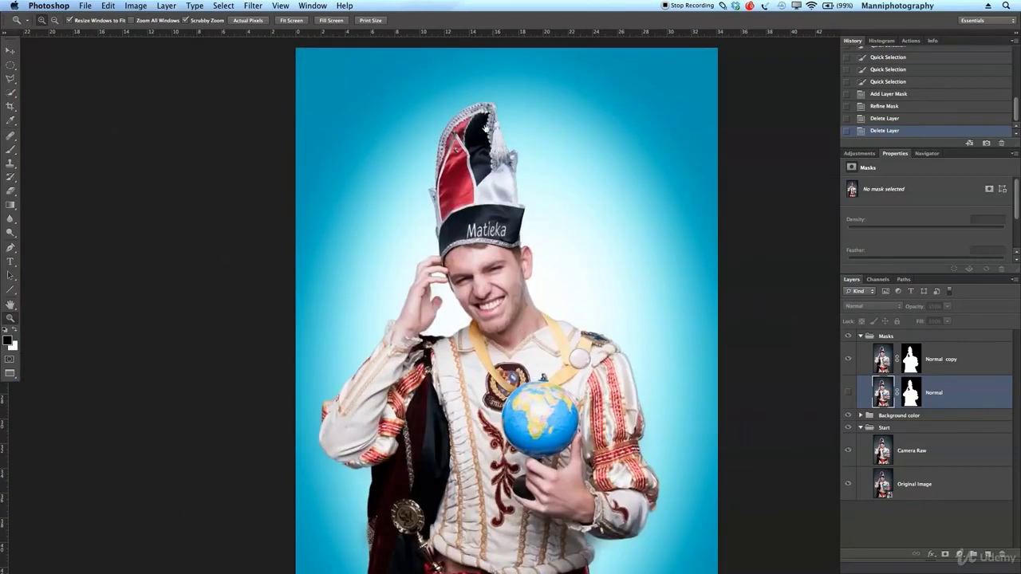
{"action": "left_click_drag", "start_coordinate": [560, 395], "coordinate": [523, 338]}
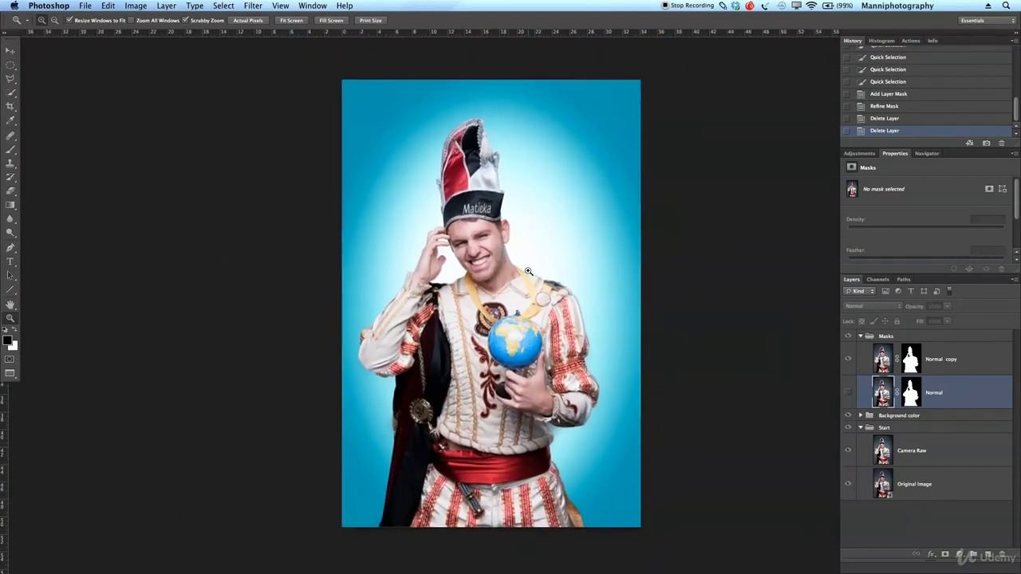